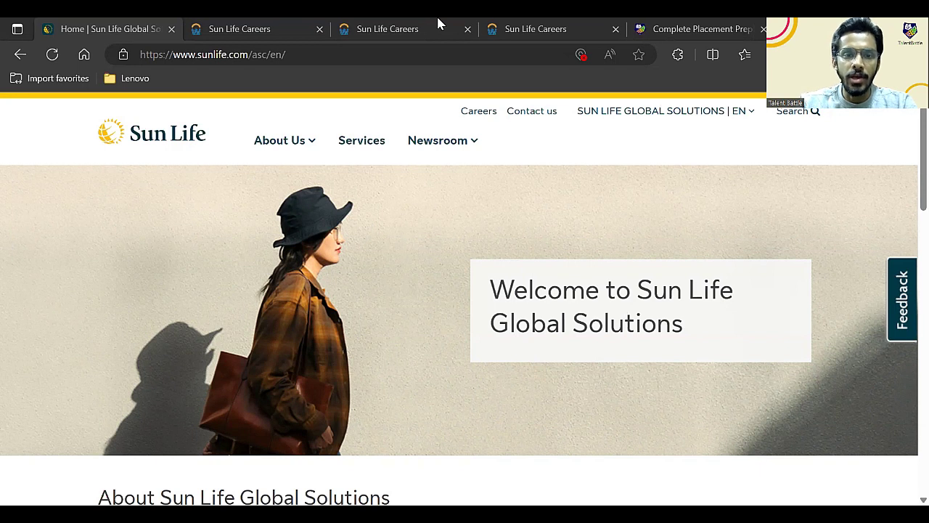
Scroll the Sun Life Global Solutions home page down to the About Sun Life Global Solutions overview.
scroll(390, 243, down, 1)
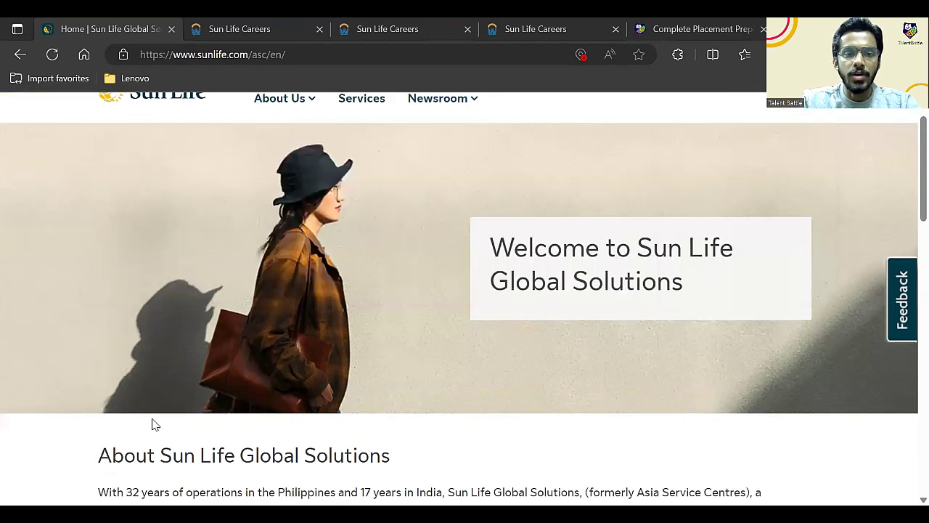
scroll(152, 424, down, 2)
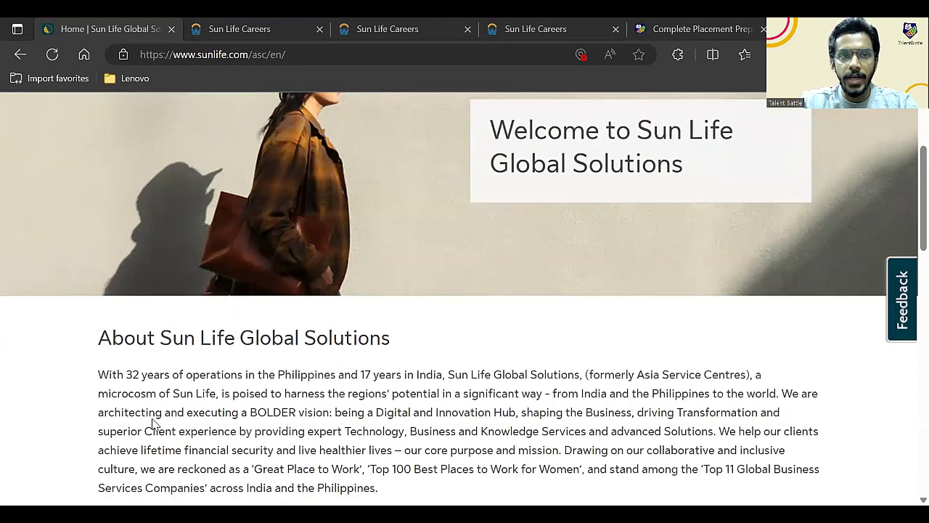
scroll(152, 425, down, 1)
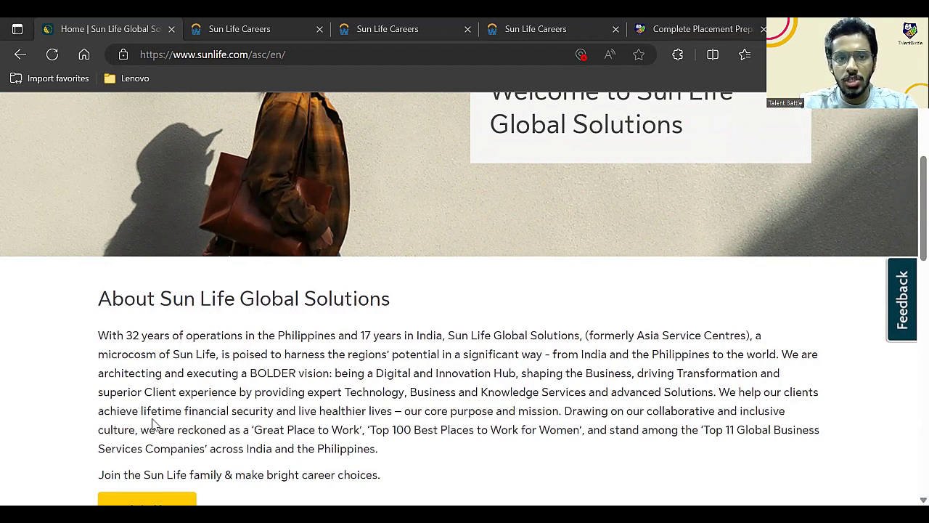
scroll(181, 387, down, 1)
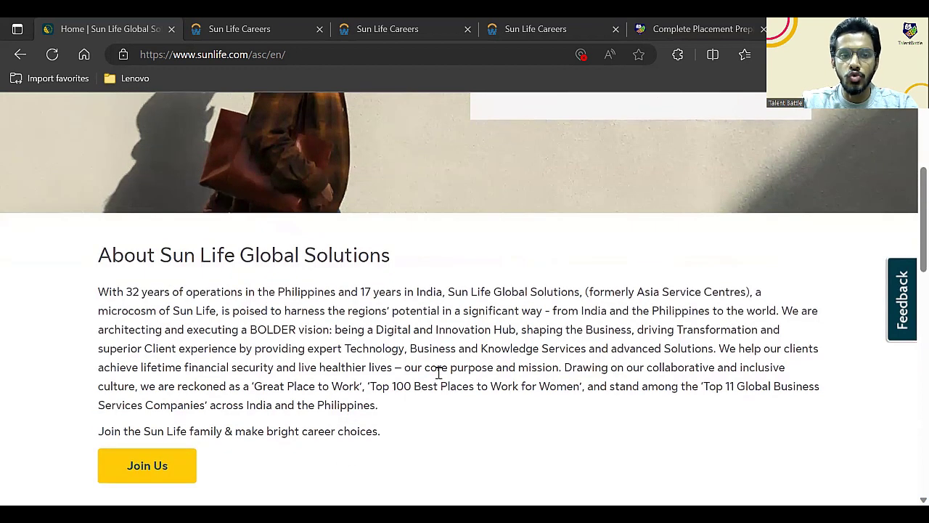
scroll(439, 373, up, 3)
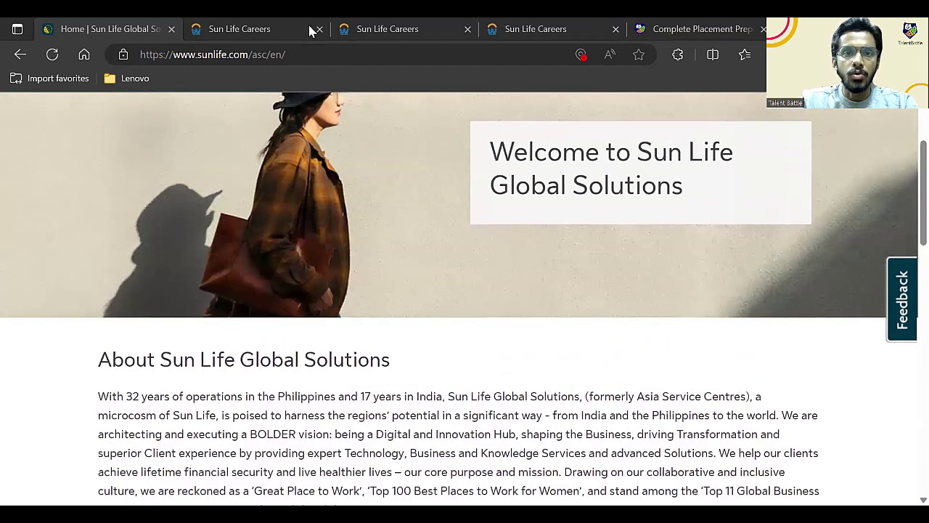
Switch to the Gurgaon, Haryana Graduate Engineer Trainee posting and scroll back to its top.
click(342, 24)
scroll(275, 257, up, 10)
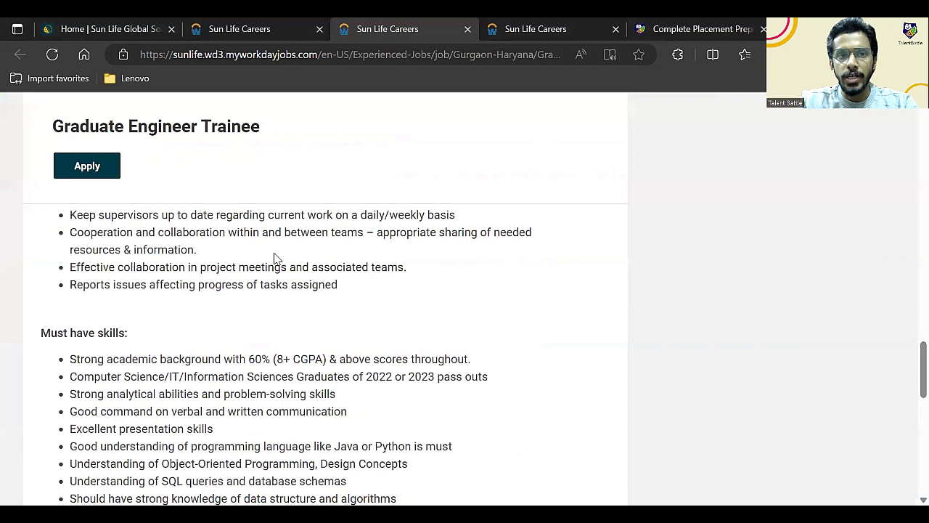
scroll(275, 254, up, 10)
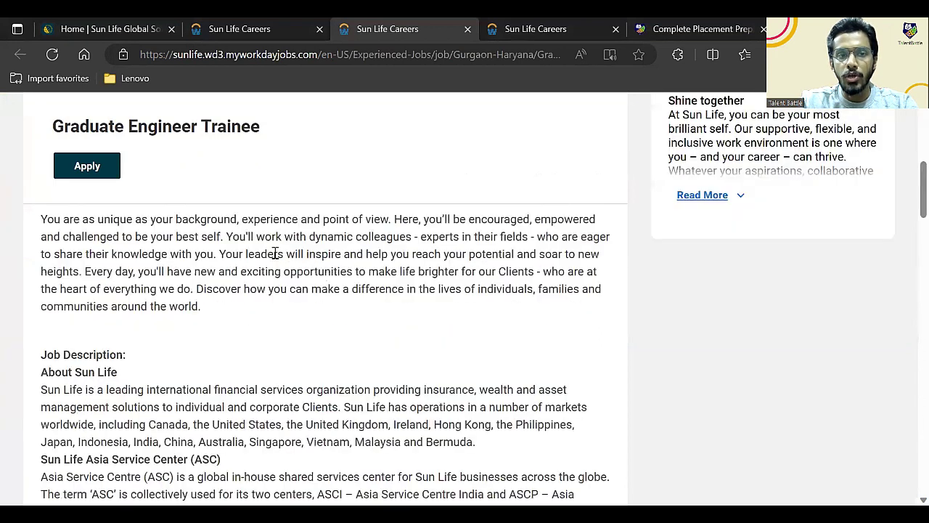
scroll(274, 260, up, 1)
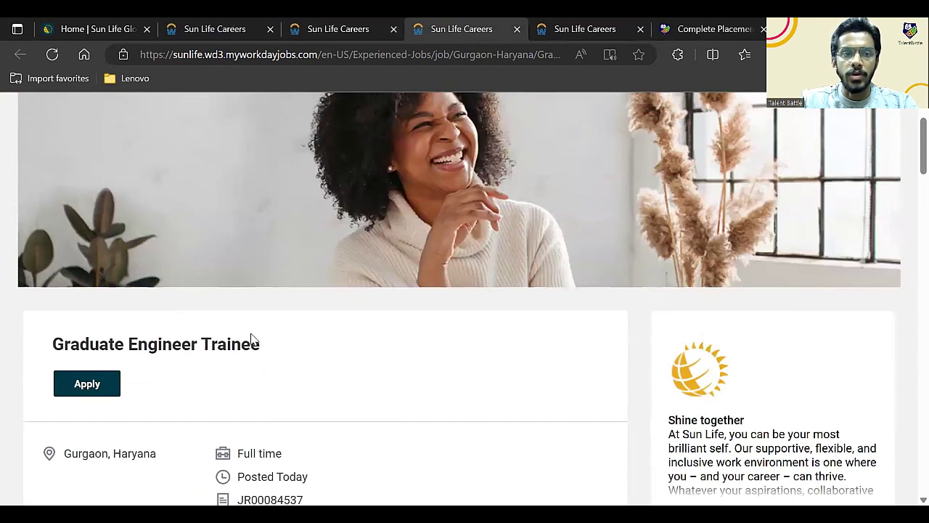
scroll(250, 339, up, 1)
scroll(250, 339, down, 1)
scroll(251, 338, down, 1)
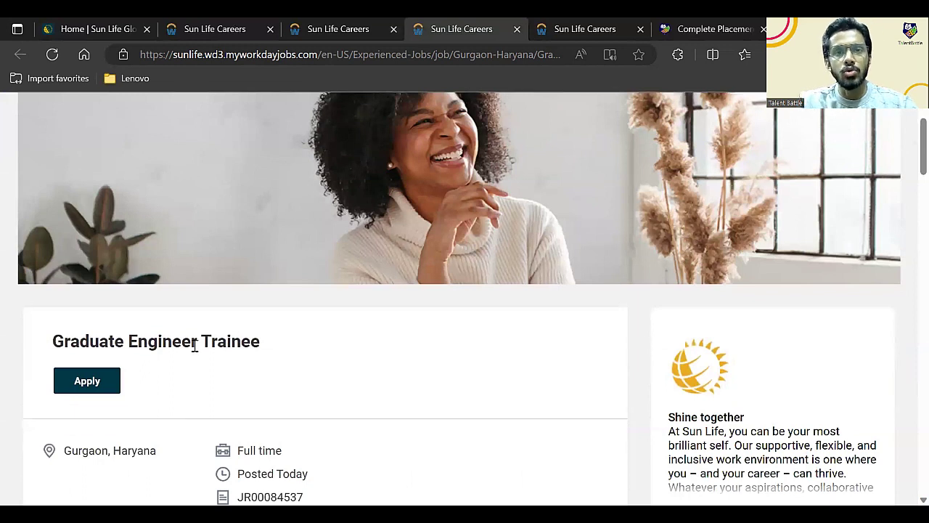
Switch to the Bengaluru, Karnataka Graduate Engineer Trainee posting and scroll down its description.
click(338, 27)
scroll(247, 356, down, 2)
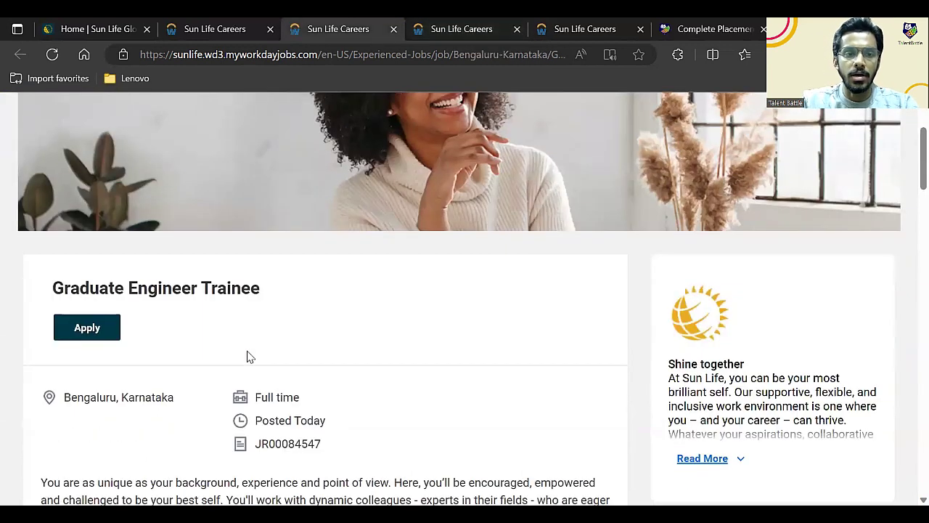
scroll(318, 340, down, 1)
scroll(317, 340, down, 2)
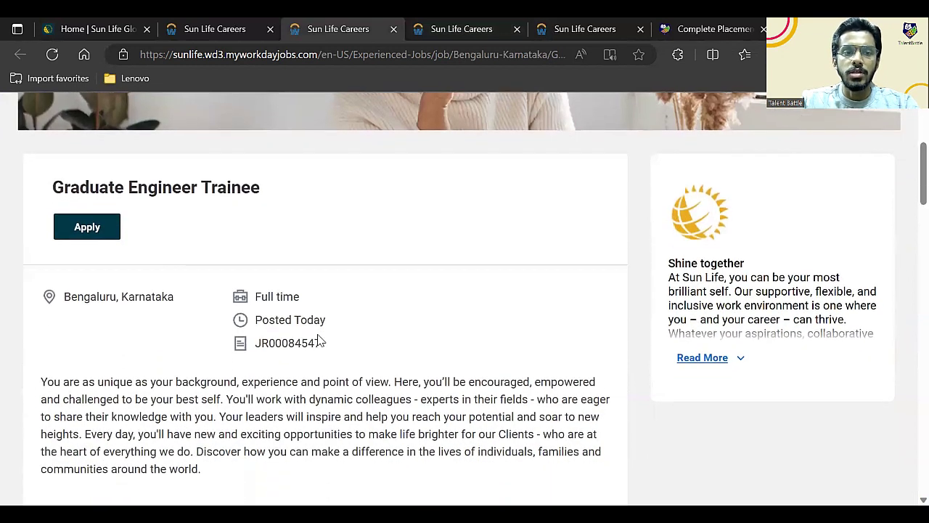
scroll(318, 339, down, 2)
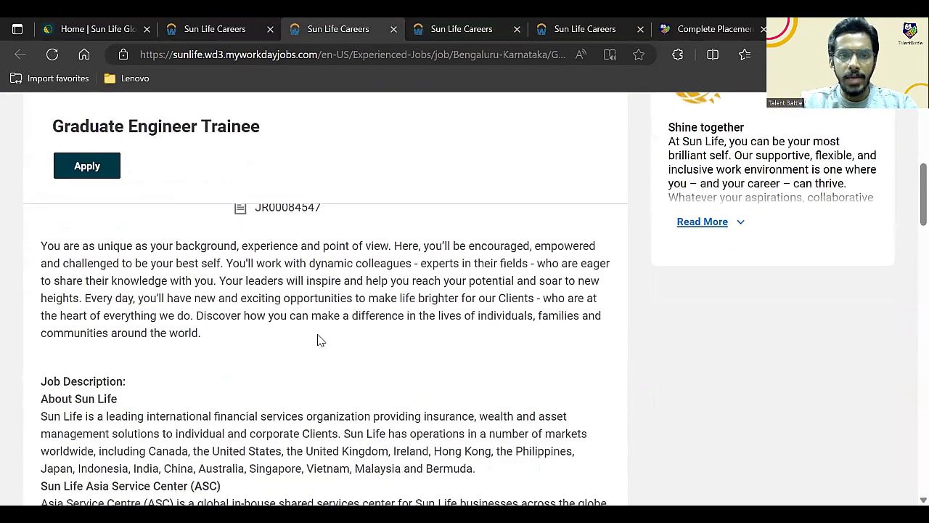
Close the extra duplicate Sun Life Careers tab.
click(641, 29)
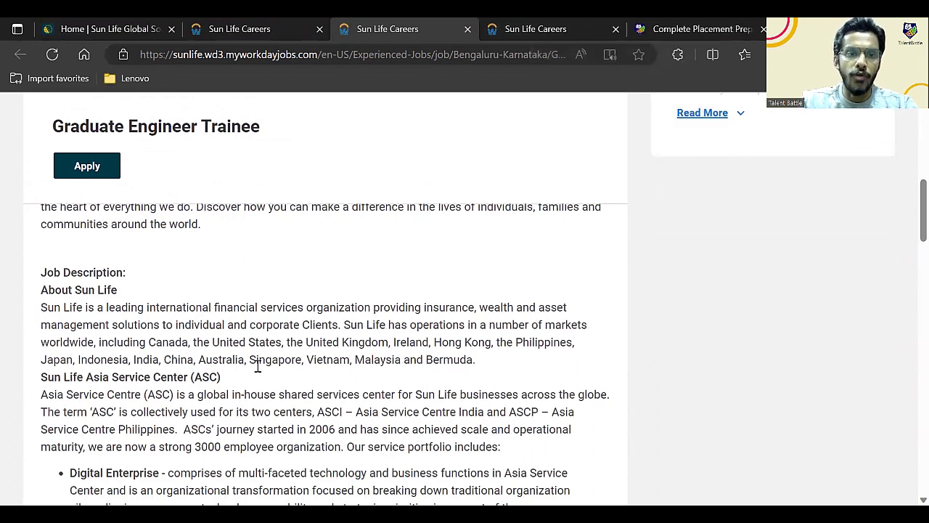
scroll(258, 366, down, 1)
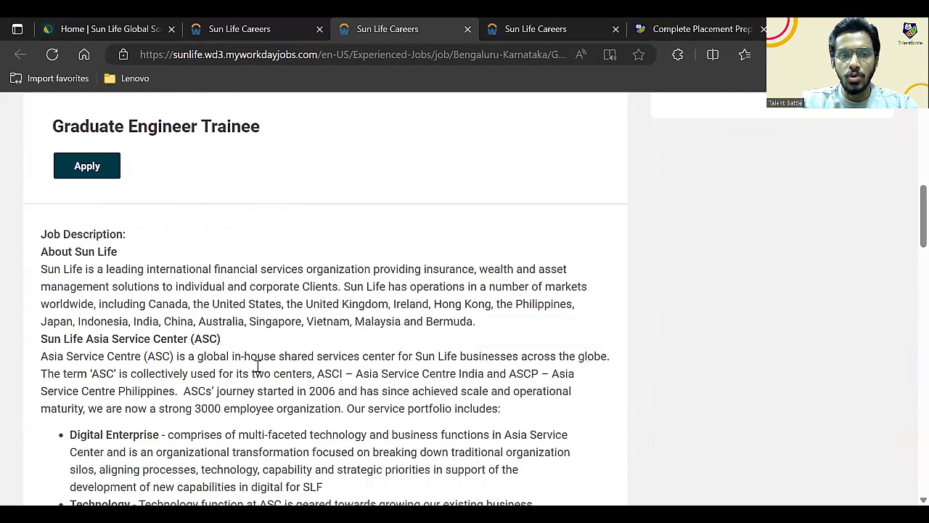
scroll(259, 367, up, 2)
scroll(258, 366, up, 1)
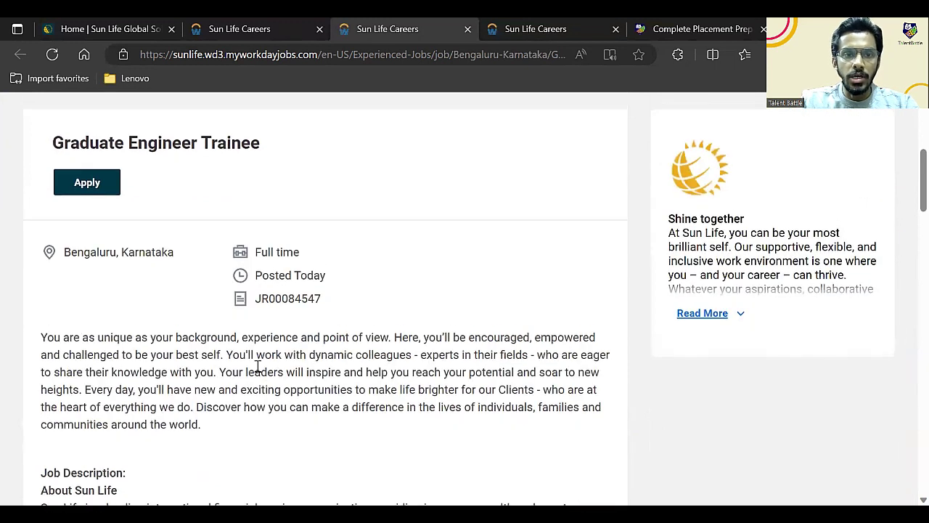
scroll(257, 366, down, 2)
scroll(258, 370, down, 1)
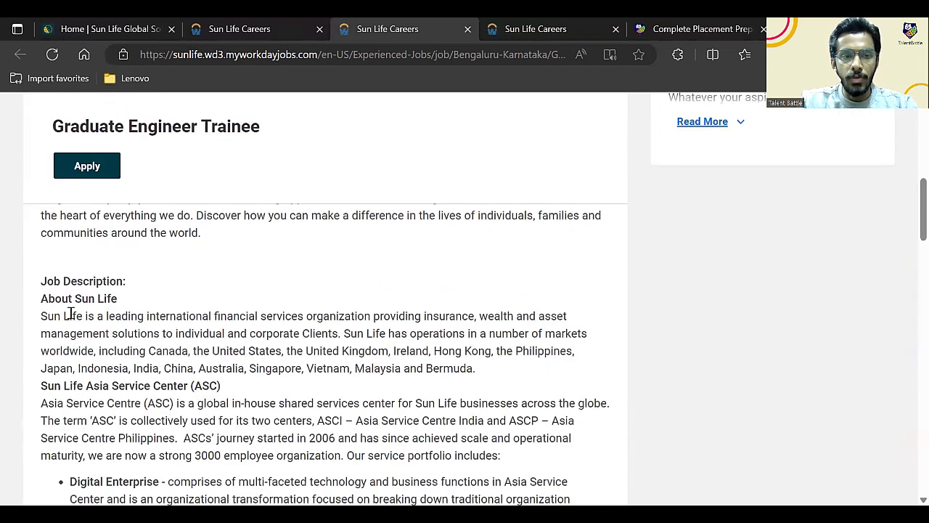
scroll(71, 314, down, 1)
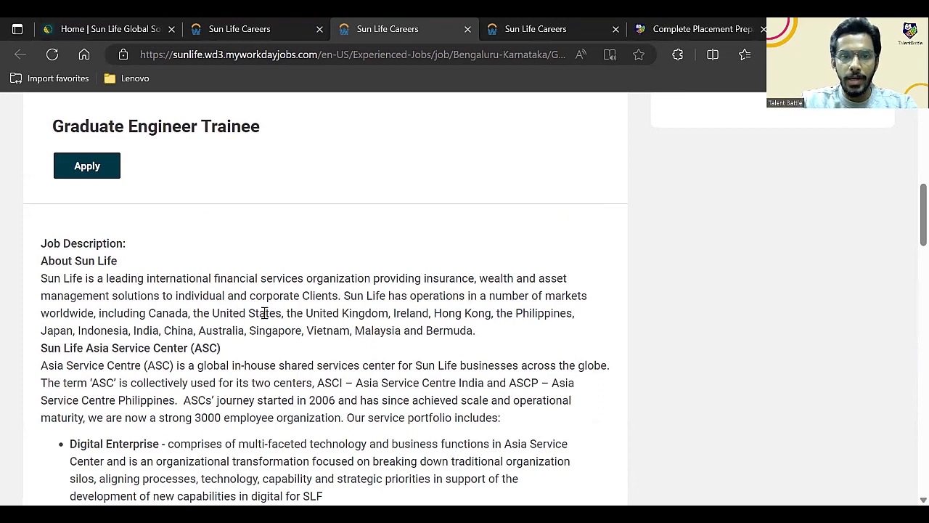
Highlight the countries from United States to Bermuda, clear the selection, and scroll to Position overview.
drag(477, 331, 211, 316)
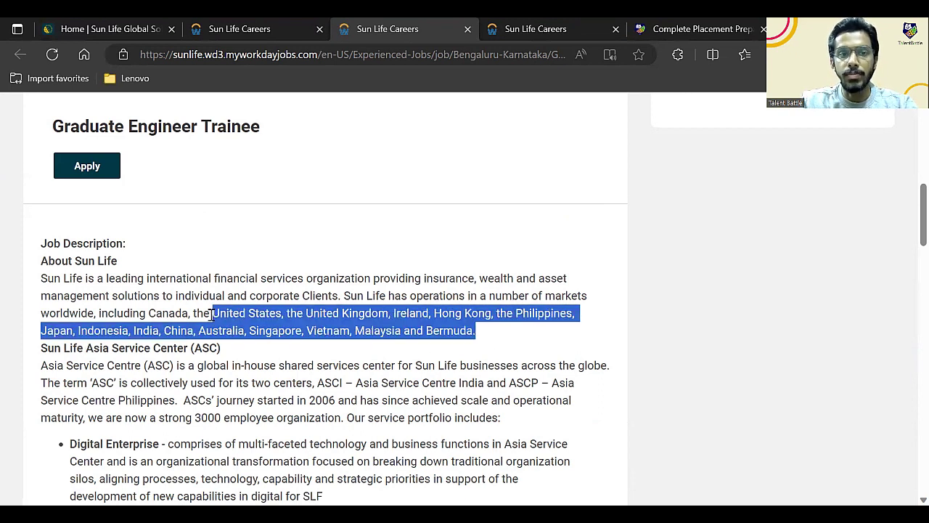
scroll(508, 312, down, 2)
click(510, 311)
scroll(189, 321, down, 1)
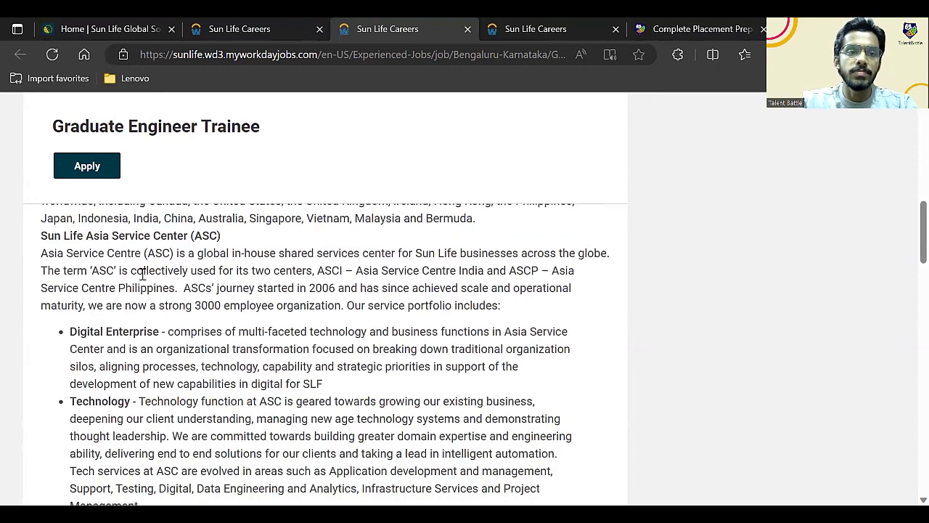
scroll(142, 273, down, 1)
scroll(142, 274, down, 1)
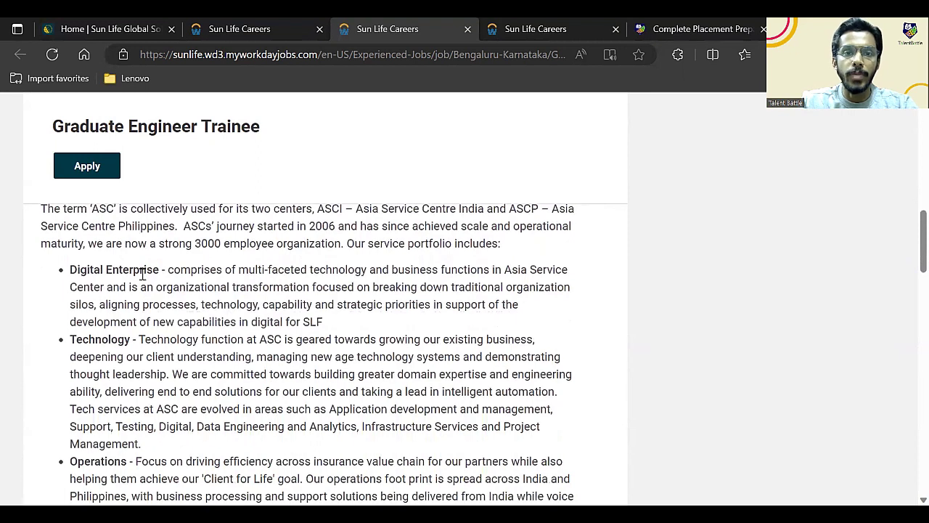
scroll(137, 334, down, 15)
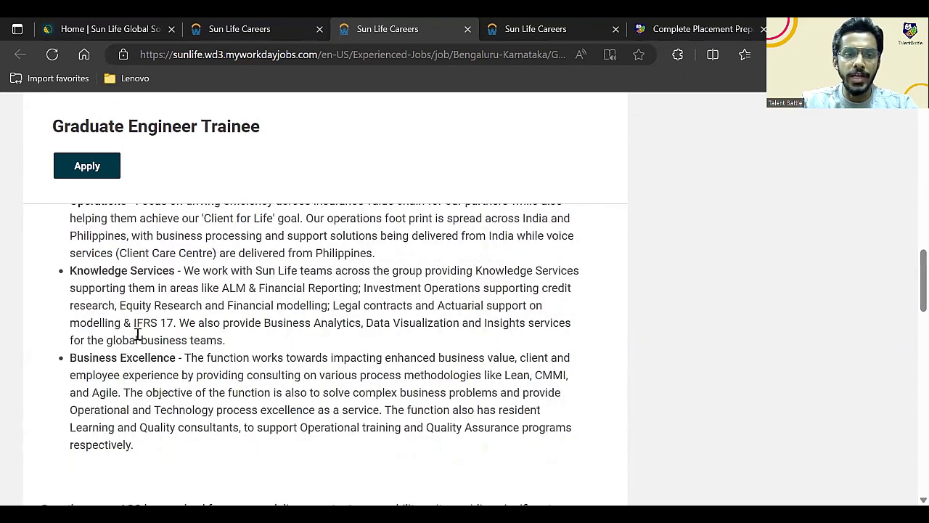
scroll(137, 334, down, 6)
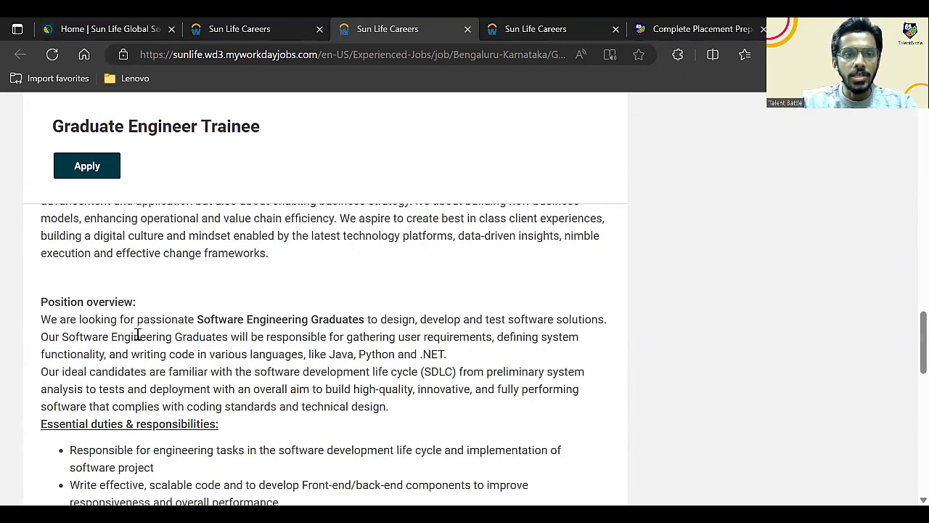
scroll(137, 335, up, 1)
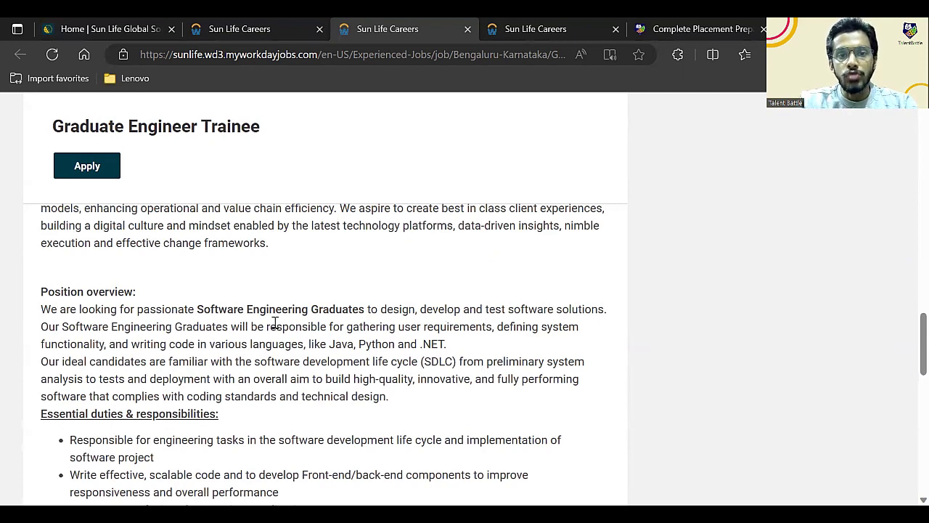
drag(359, 326, 498, 328)
click(555, 329)
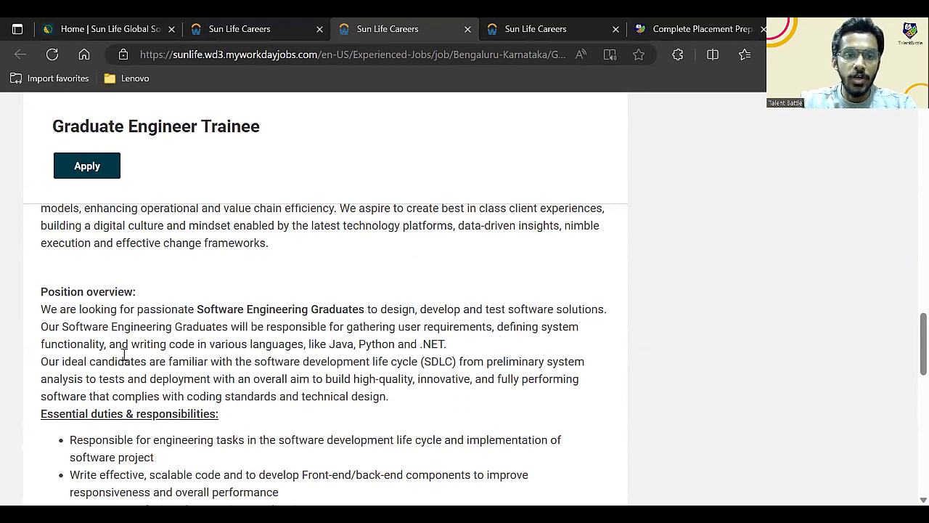
drag(152, 344, 226, 346)
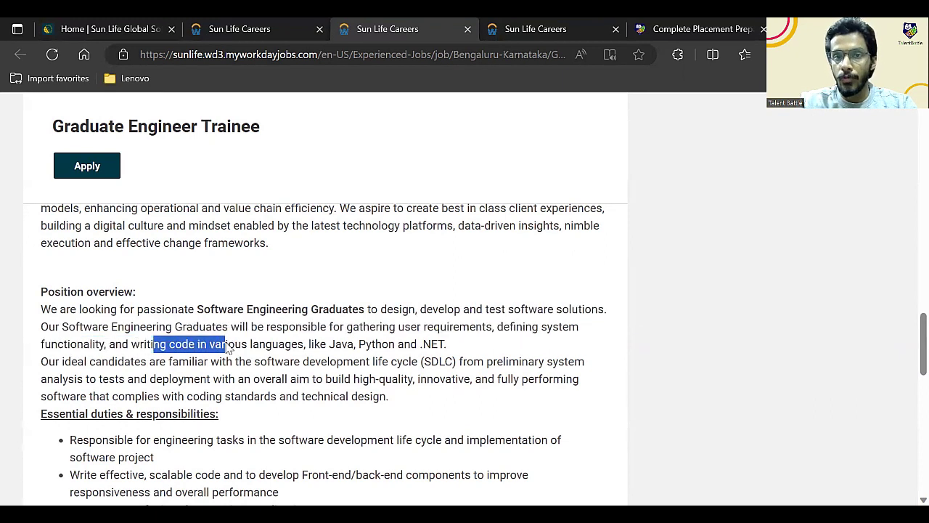
click(247, 360)
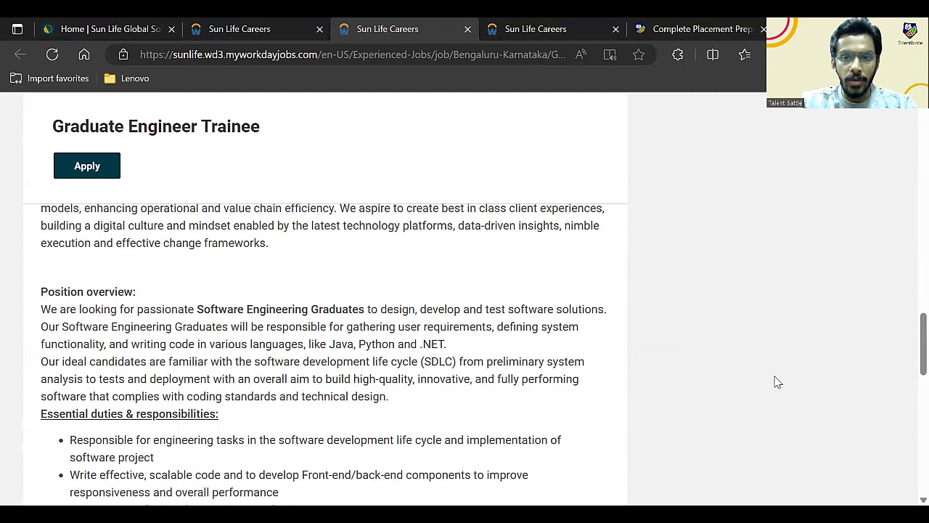
scroll(181, 356, down, 1)
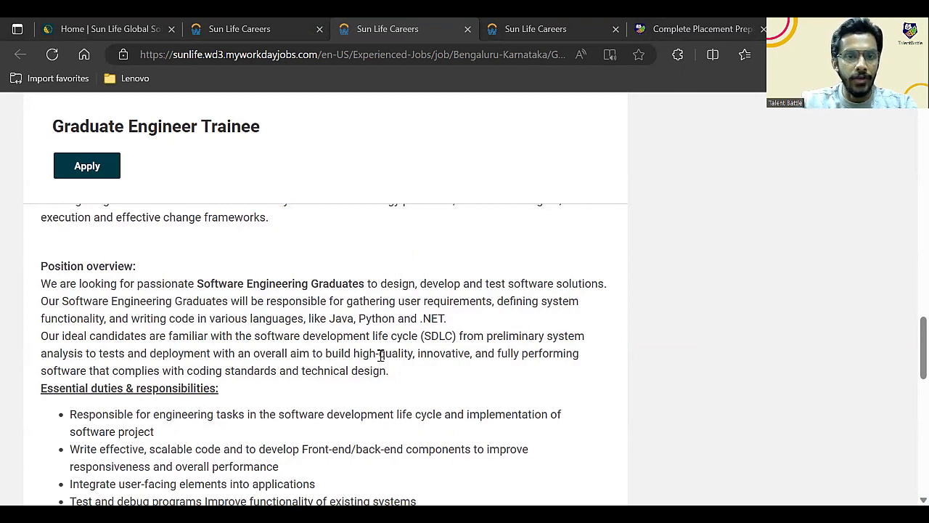
scroll(380, 355, down, 4)
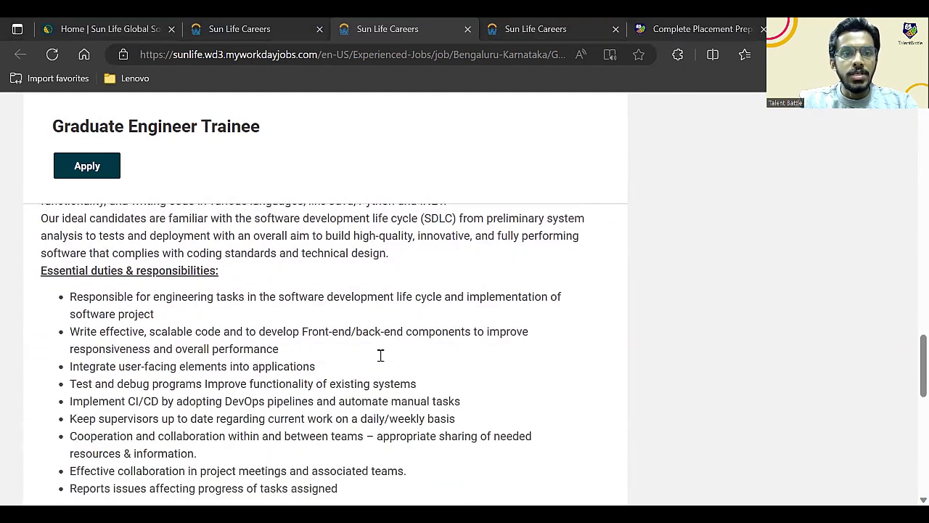
scroll(204, 369, down, 1)
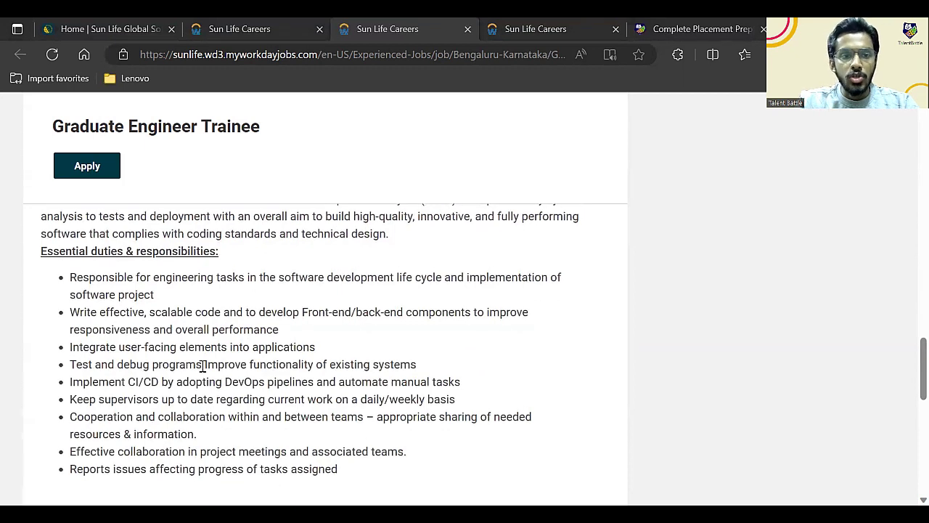
scroll(187, 397, down, 1)
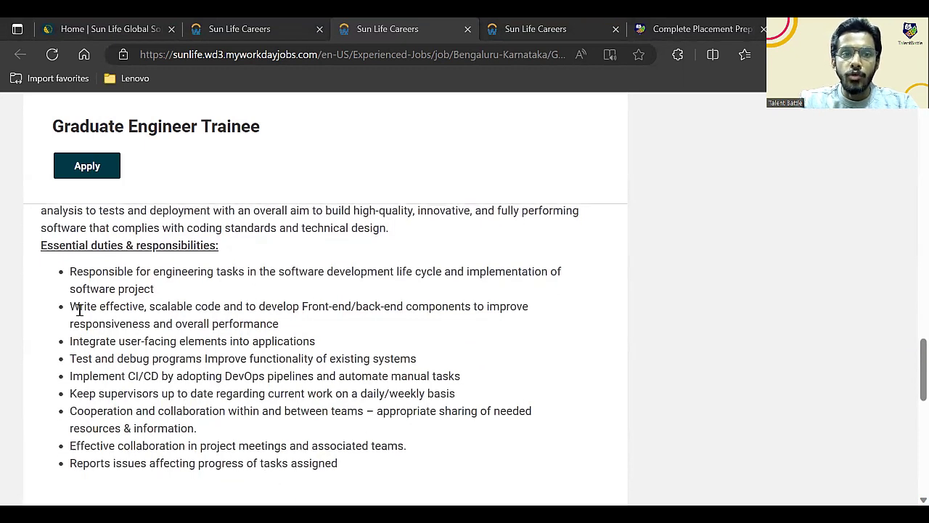
scroll(138, 317, down, 3)
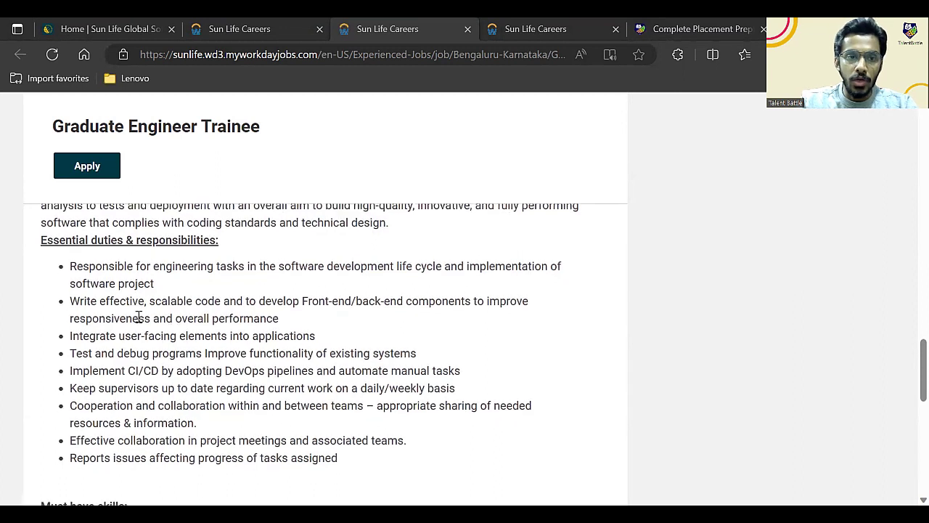
scroll(138, 318, down, 1)
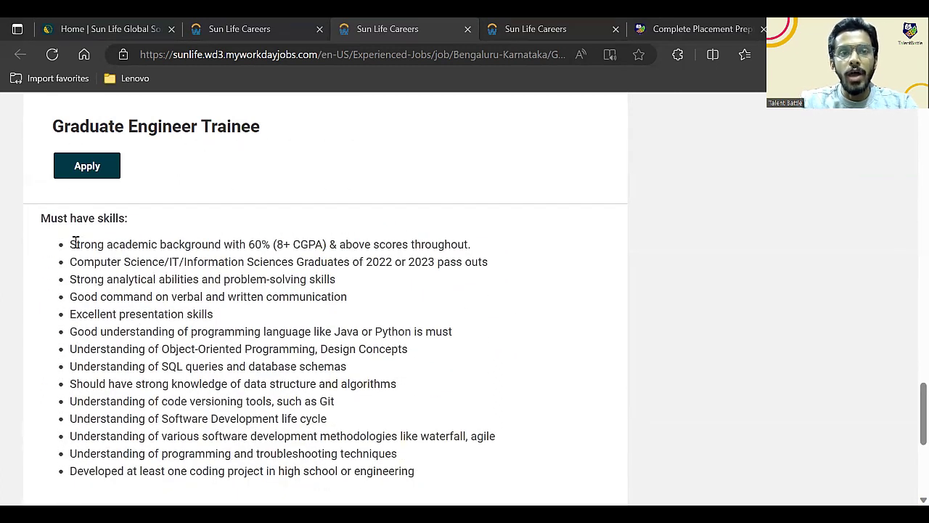
drag(77, 244, 236, 265)
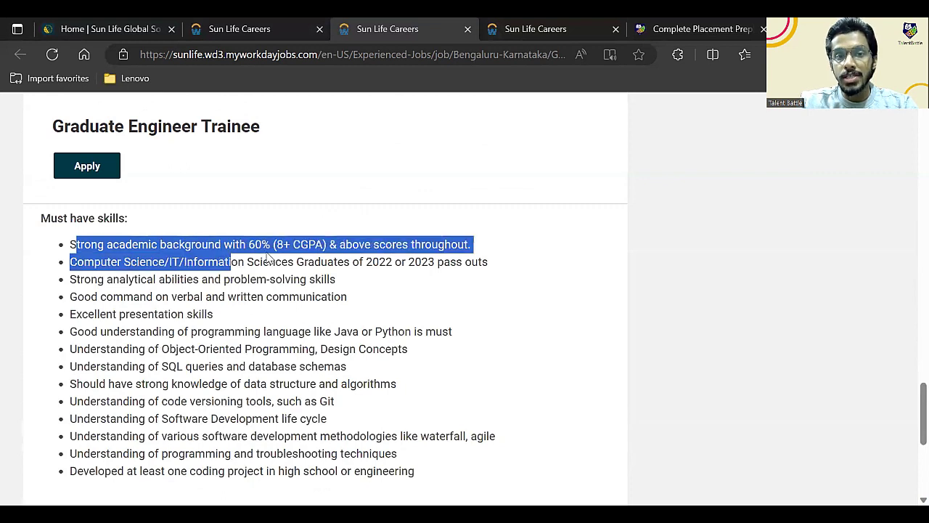
click(267, 256)
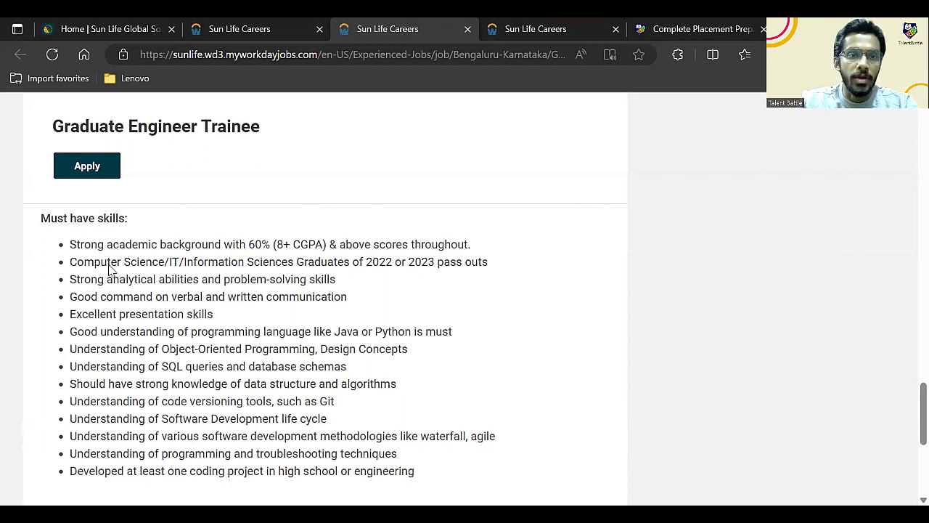
drag(72, 261, 400, 269)
click(424, 276)
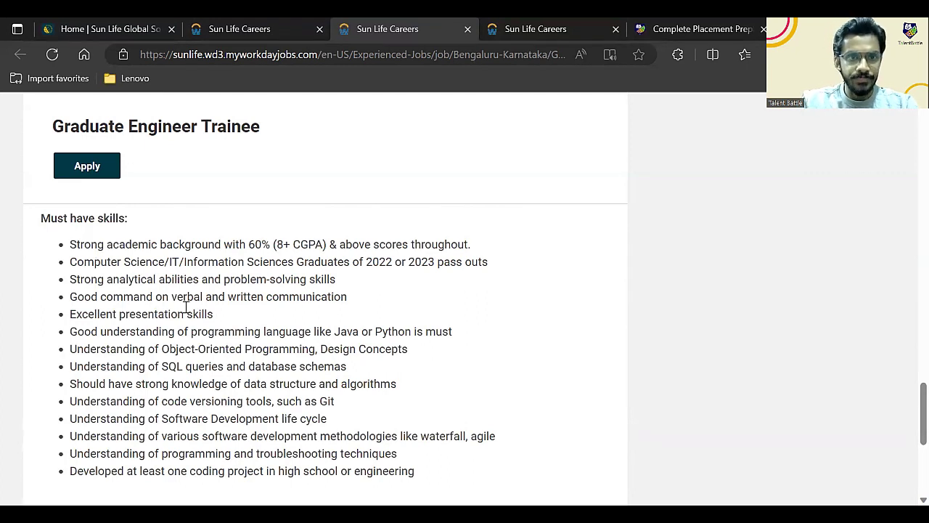
scroll(186, 307, down, 1)
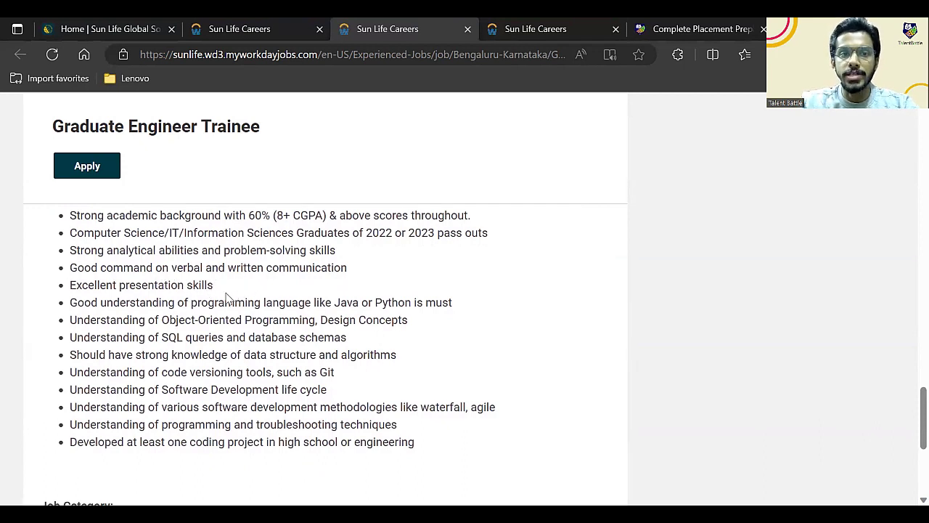
scroll(226, 294, down, 1)
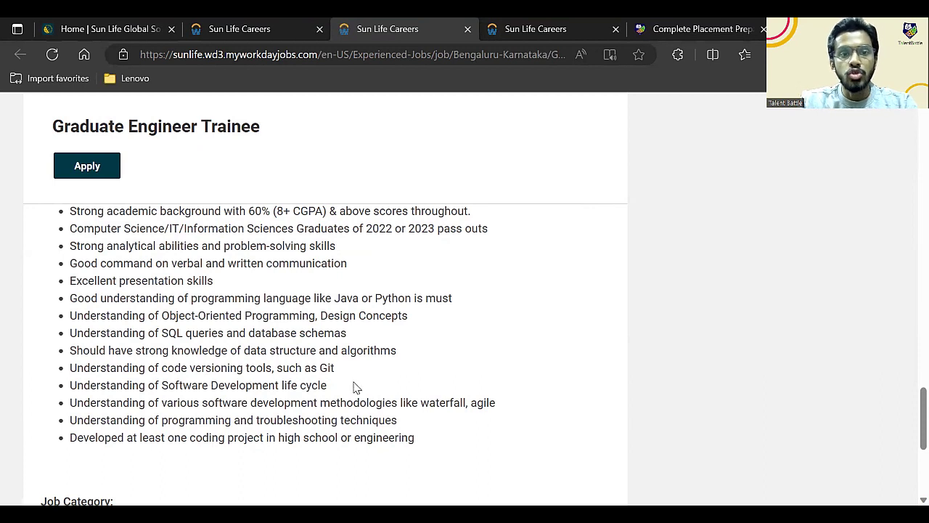
scroll(357, 387, down, 1)
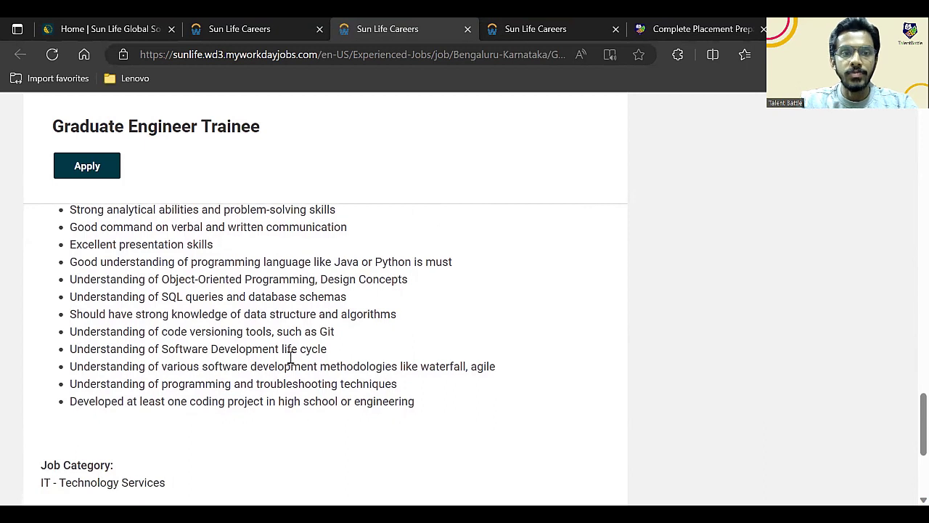
scroll(291, 357, down, 1)
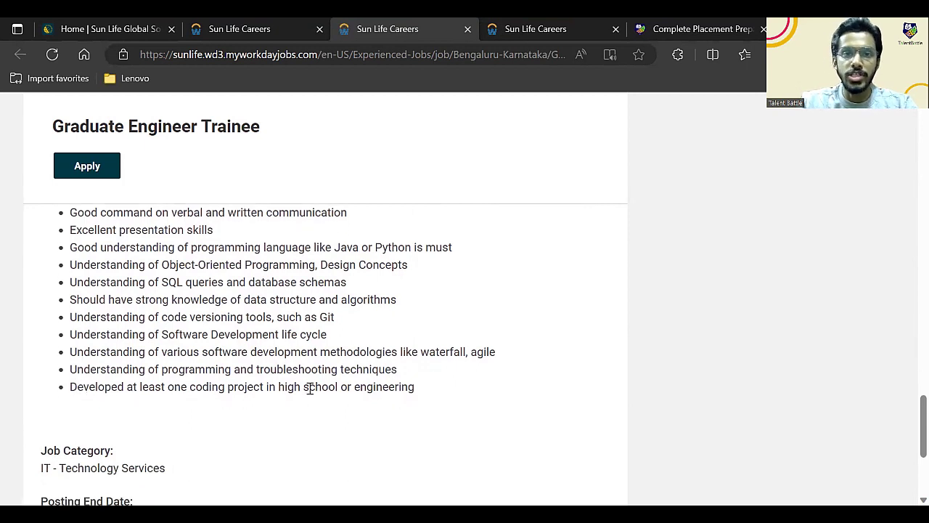
scroll(309, 389, down, 1)
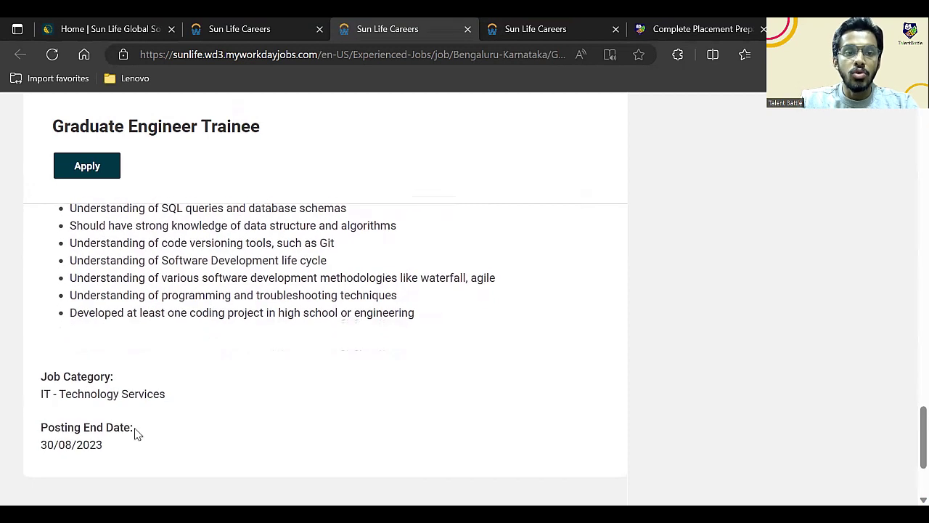
drag(114, 445, 36, 443)
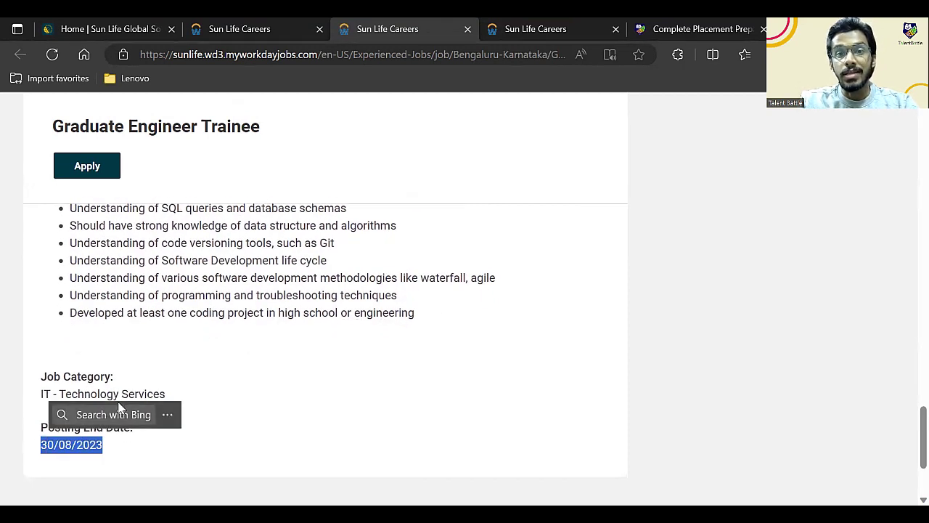
click(232, 349)
scroll(234, 353, up, 8)
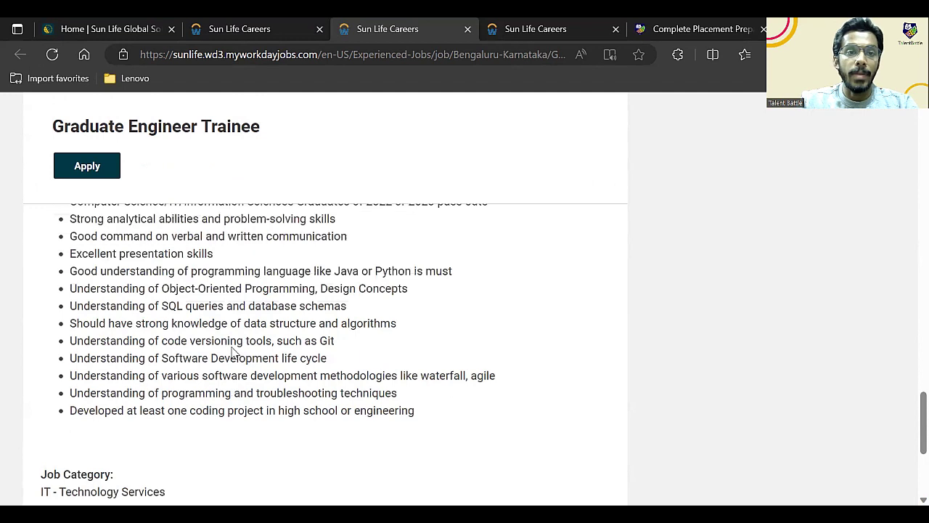
scroll(232, 350, up, 5)
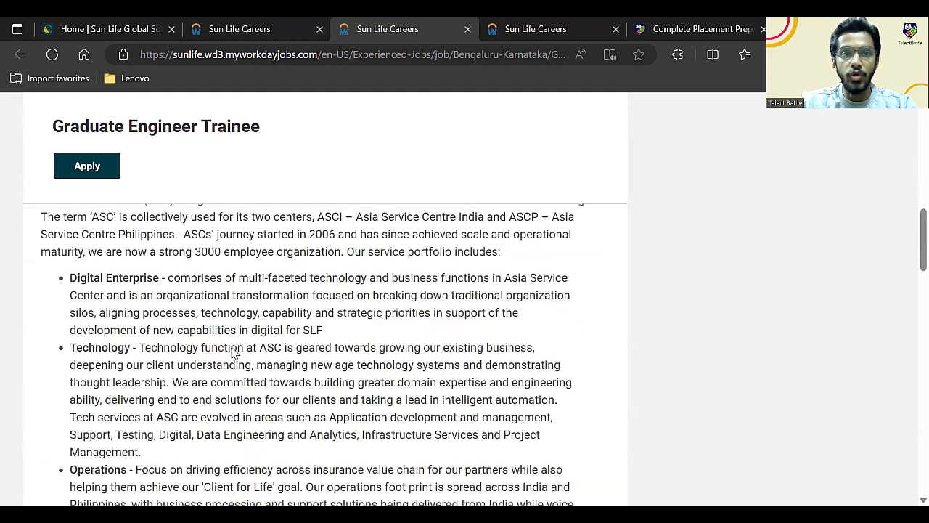
scroll(234, 352, up, 5)
scroll(140, 312, up, 1)
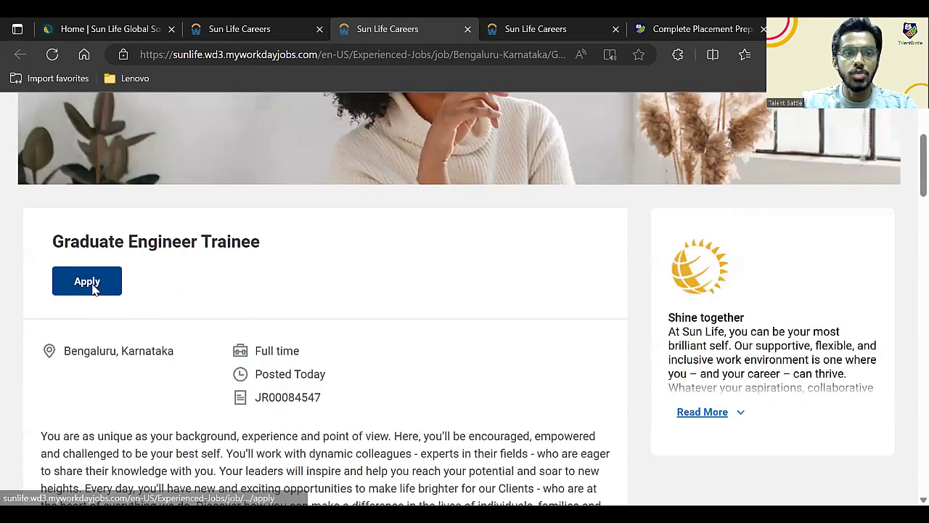
Start applying for the Graduate Engineer Trainee job using Apply Manually.
click(91, 284)
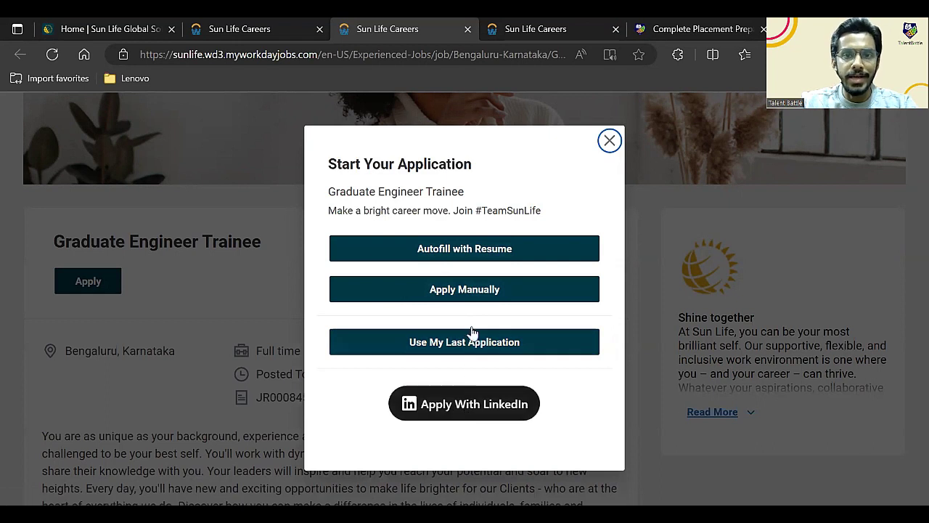
click(458, 299)
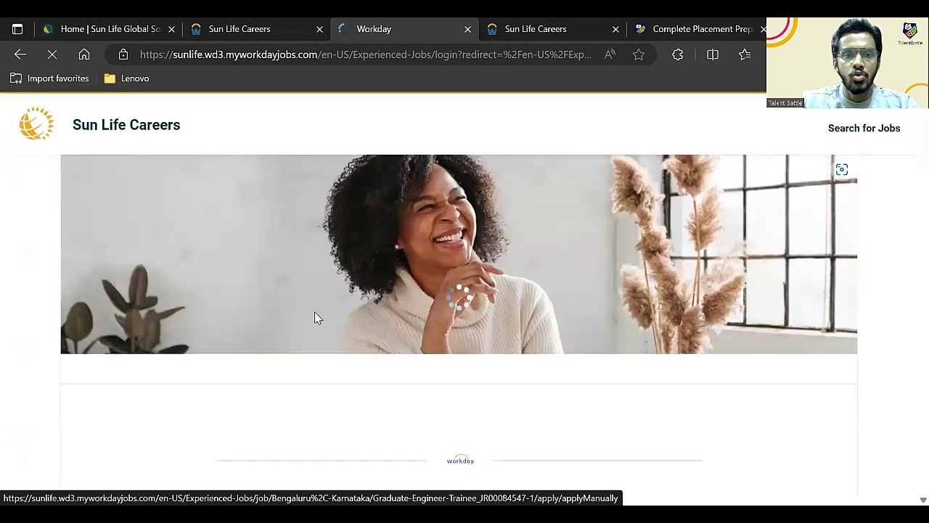
scroll(314, 317, down, 5)
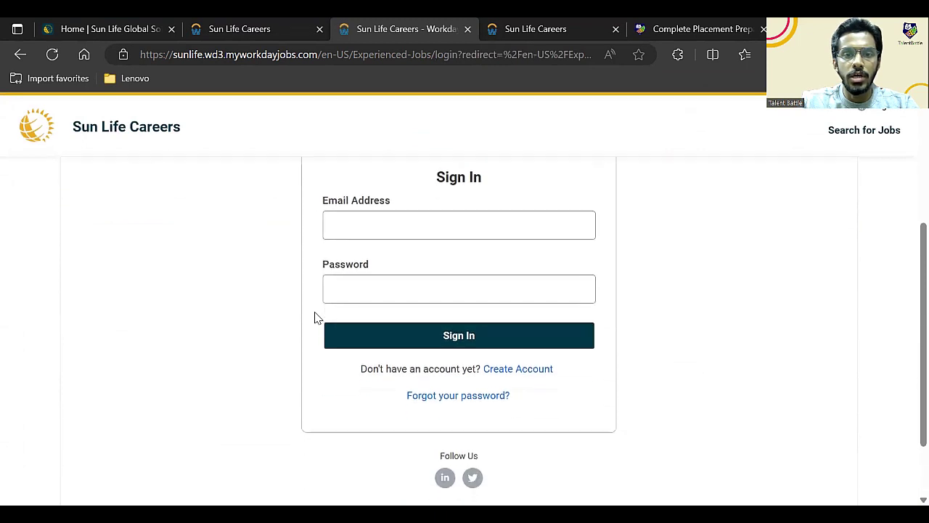
scroll(314, 317, down, 1)
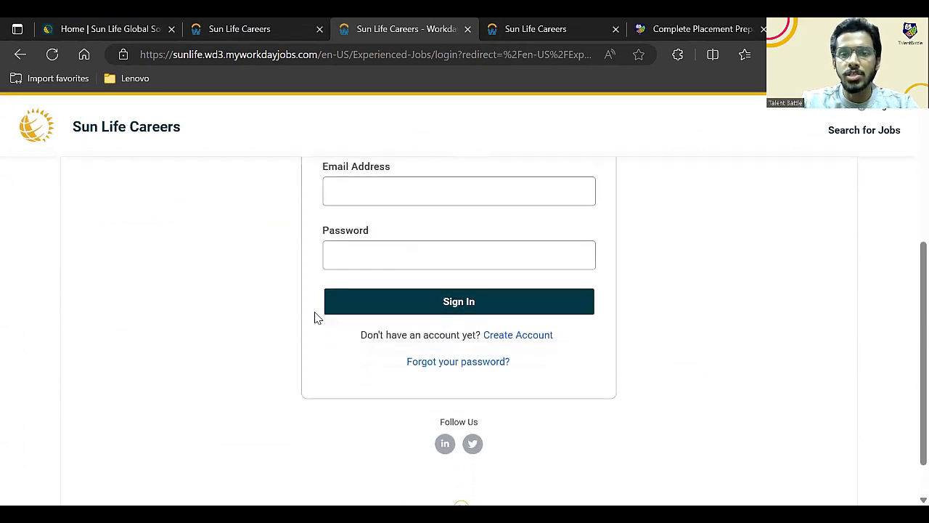
Switch to creating a new candidate account and reach the My Information form.
click(529, 335)
scroll(376, 313, down, 3)
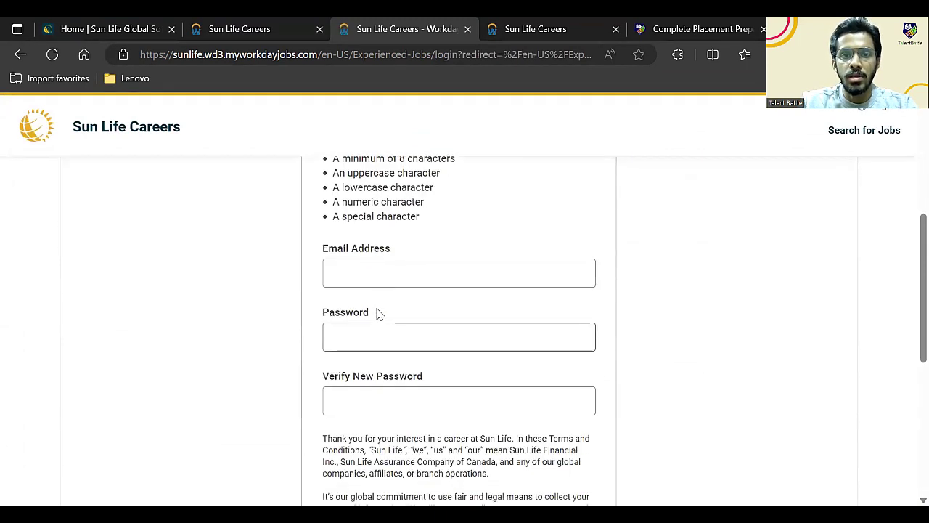
scroll(396, 309, down, 1)
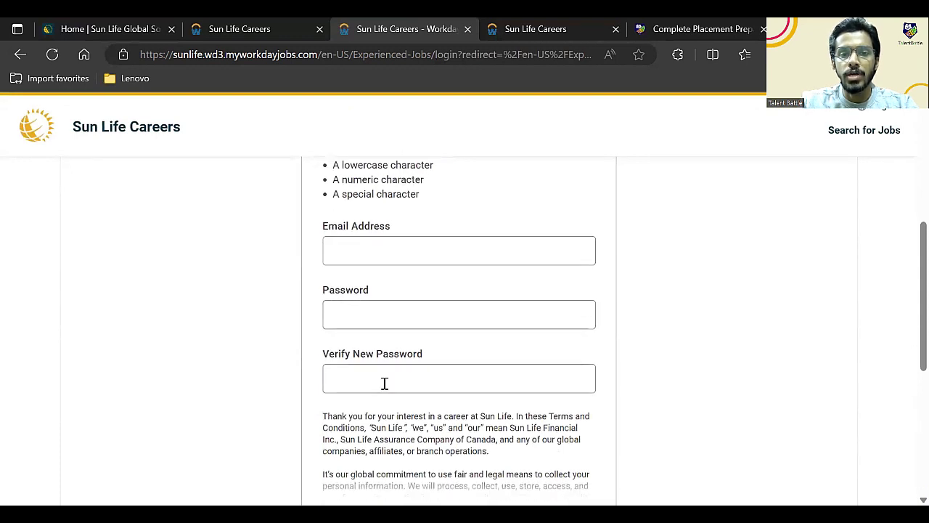
scroll(384, 385, down, 1)
scroll(384, 385, down, 2)
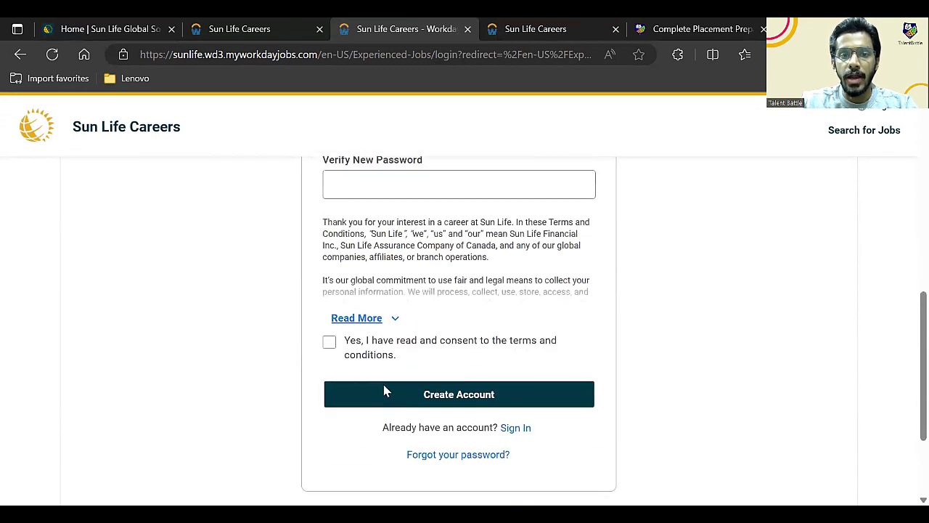
scroll(438, 315, up, 4)
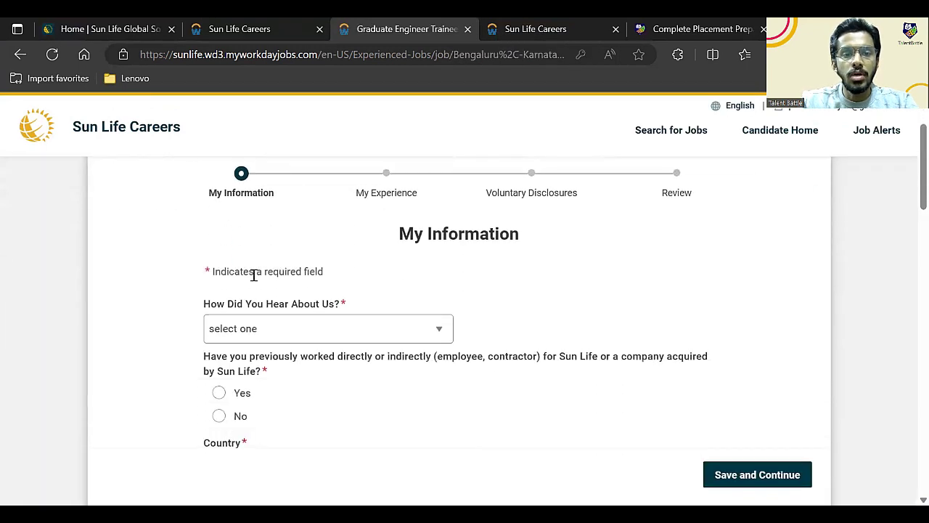
Answer 'Sun Life Career Site' for how you heard about Sun Life.
scroll(252, 273, up, 1)
scroll(253, 273, down, 2)
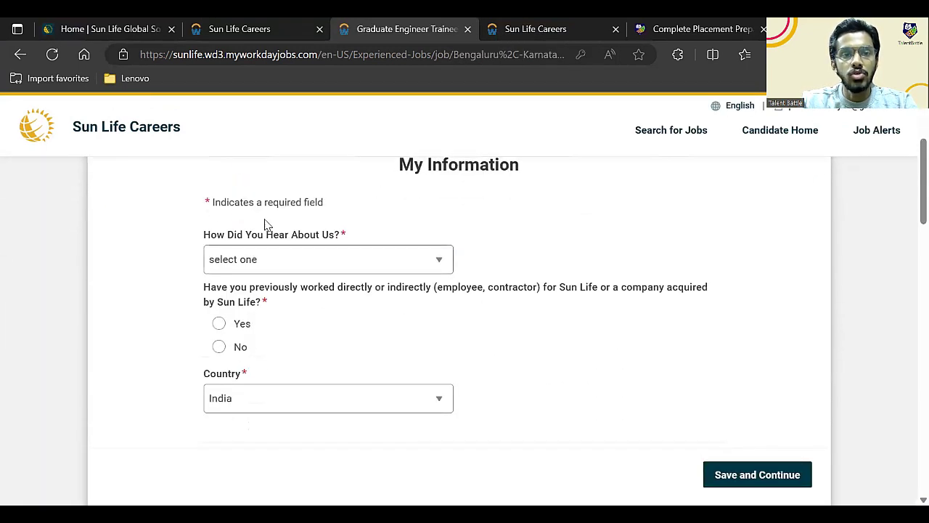
click(293, 270)
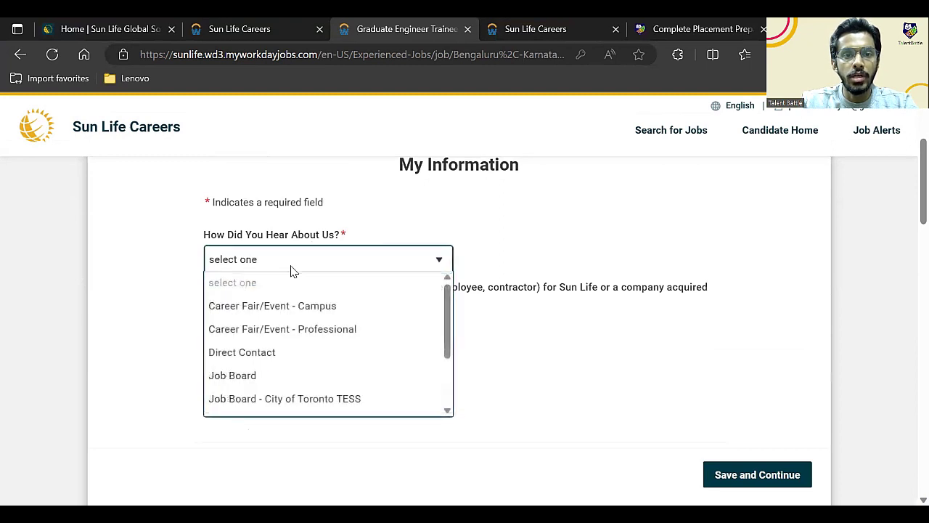
scroll(321, 427, down, 2)
scroll(287, 276, down, 2)
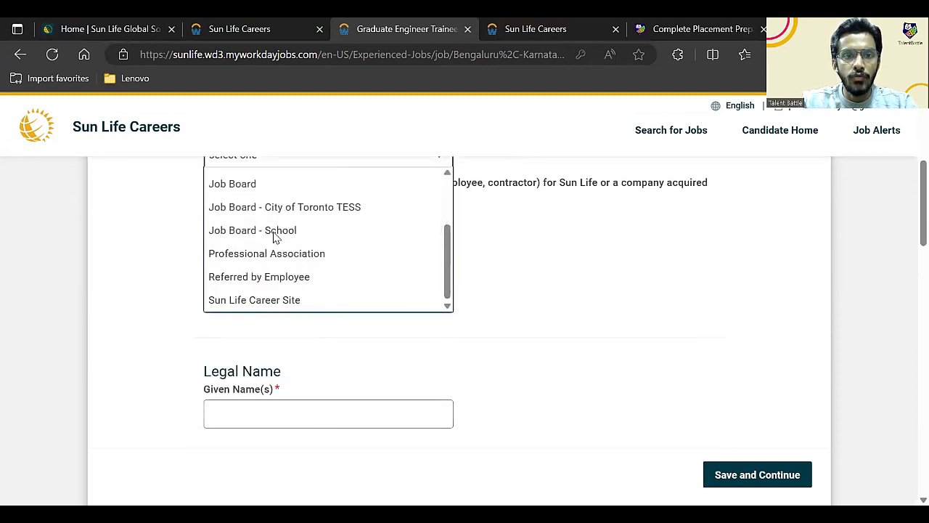
scroll(272, 236, up, 3)
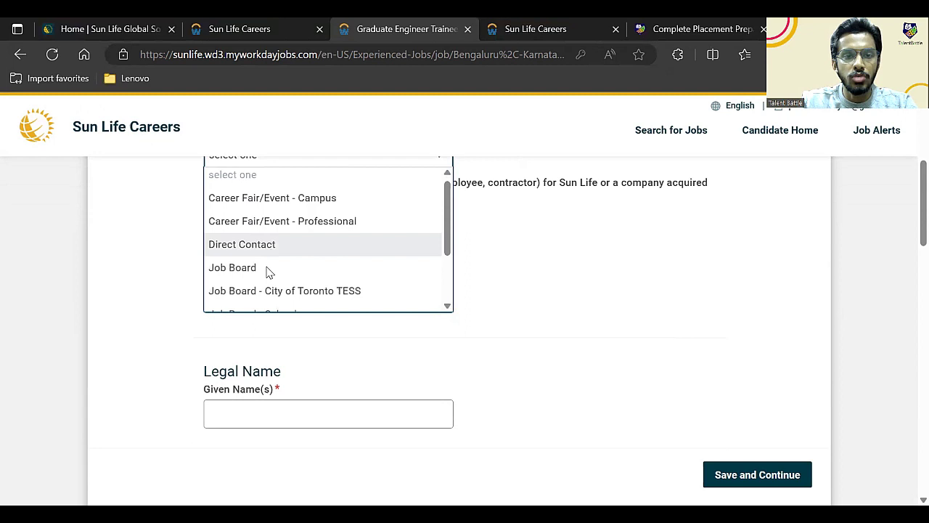
scroll(268, 272, down, 3)
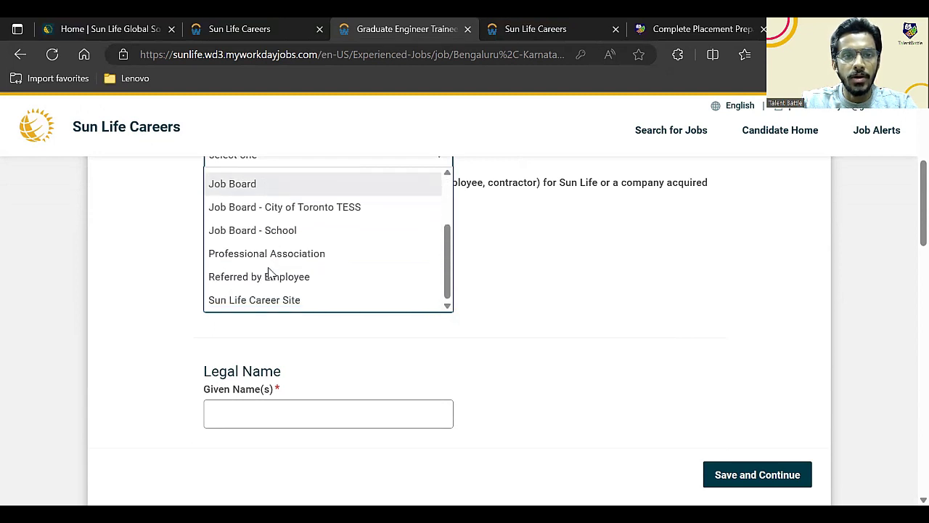
click(255, 289)
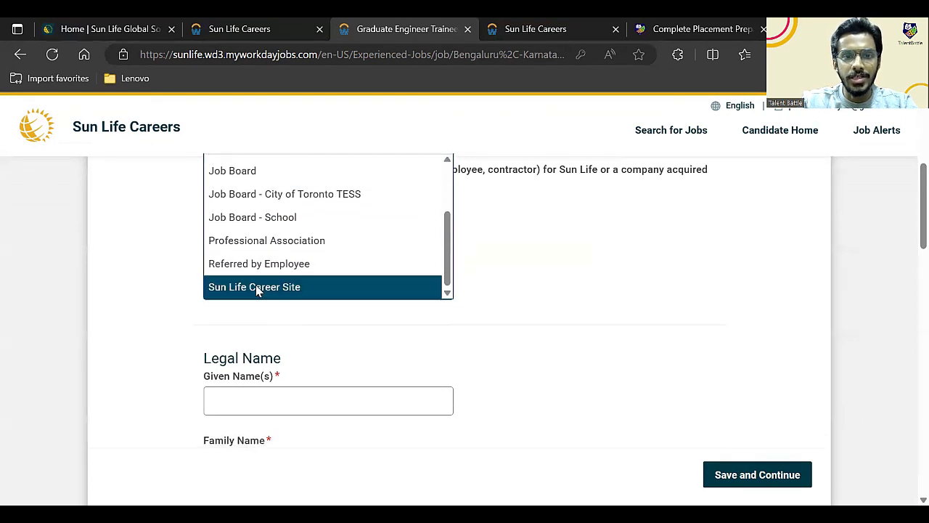
Answer No to previously working for Sun Life, then Save and Continue.
scroll(396, 282, up, 2)
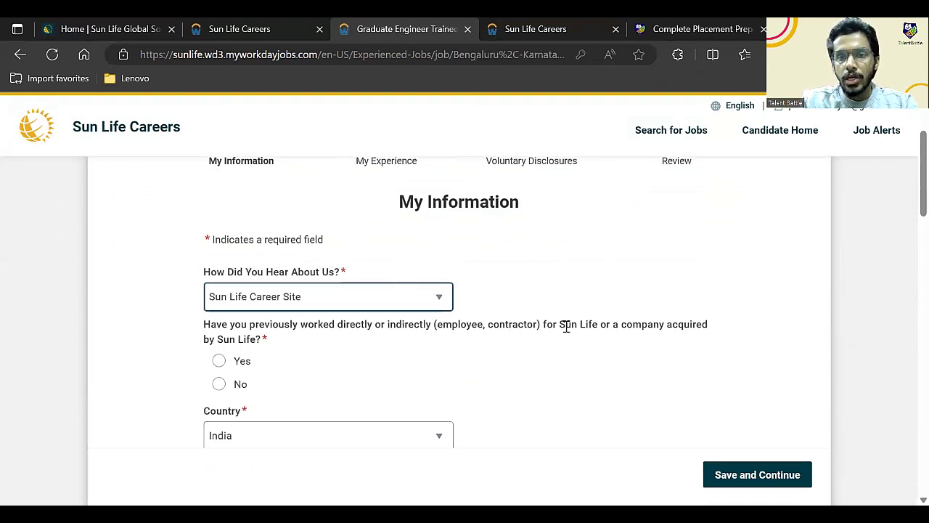
scroll(566, 327, down, 1)
click(217, 345)
scroll(213, 346, down, 2)
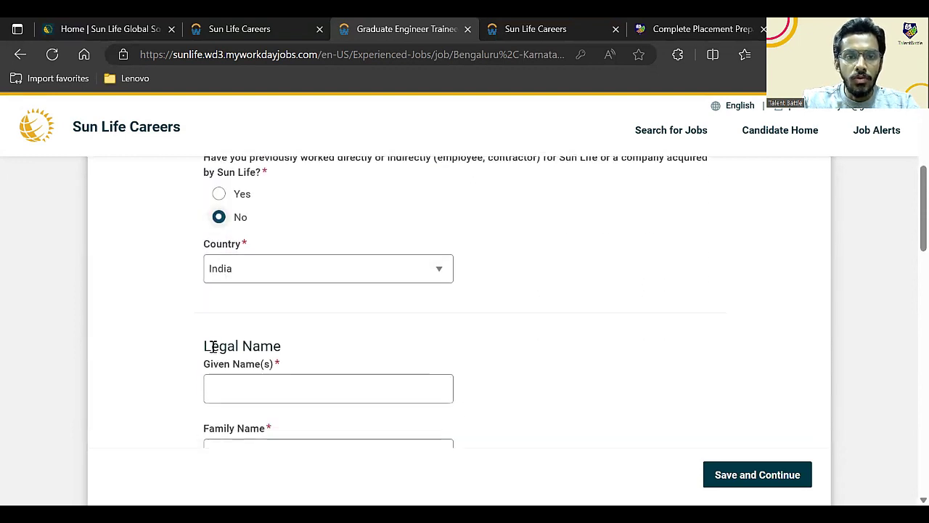
scroll(213, 346, down, 2)
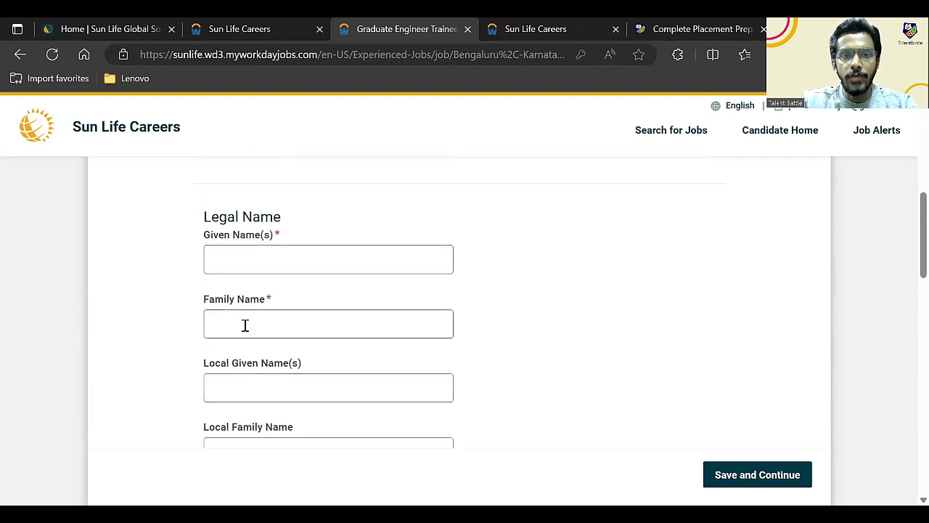
scroll(244, 331, down, 1)
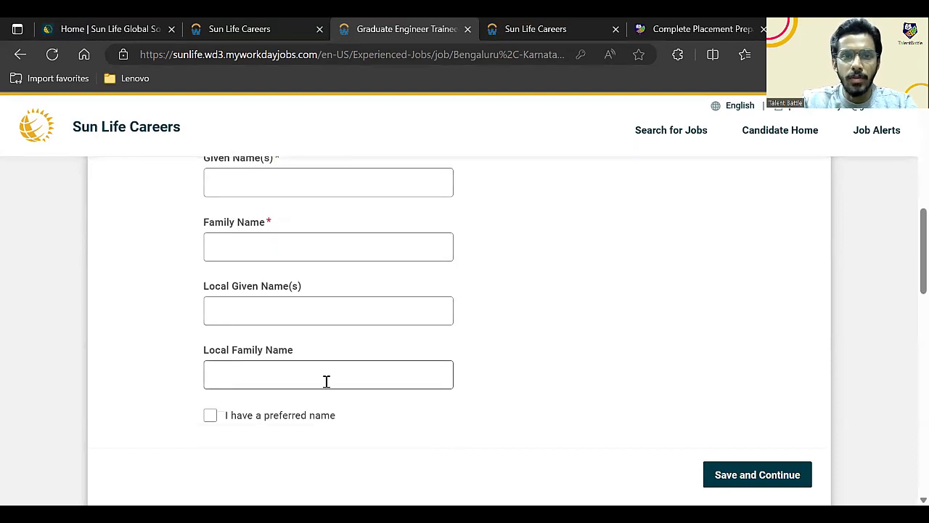
scroll(327, 381, down, 2)
scroll(387, 294, down, 1)
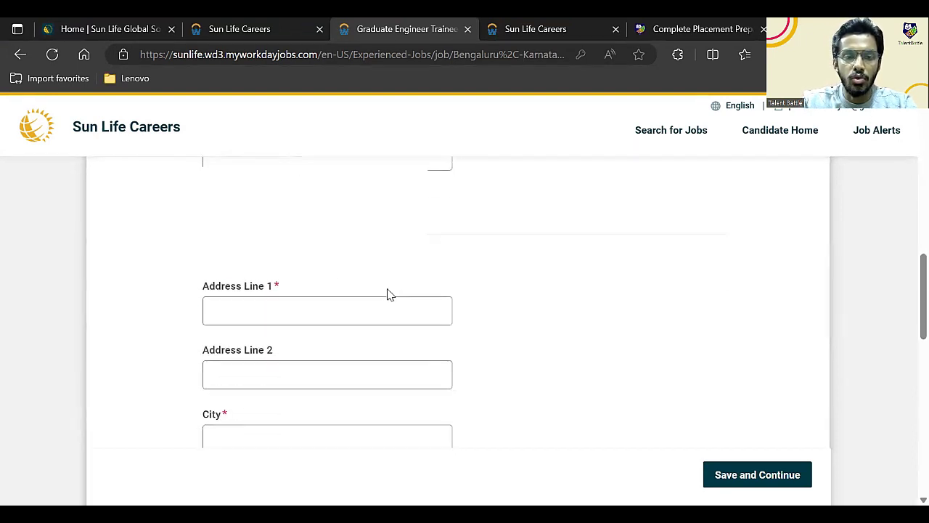
scroll(386, 294, down, 5)
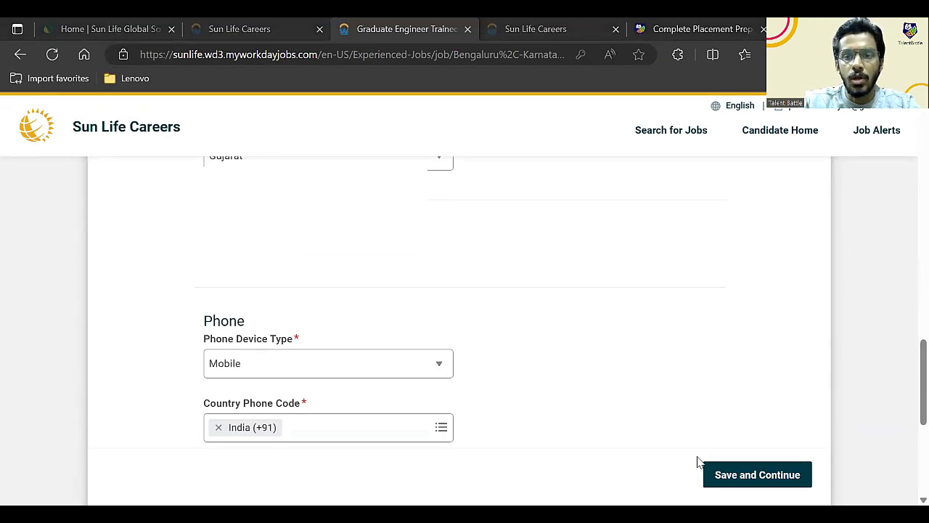
scroll(697, 461, down, 1)
click(726, 475)
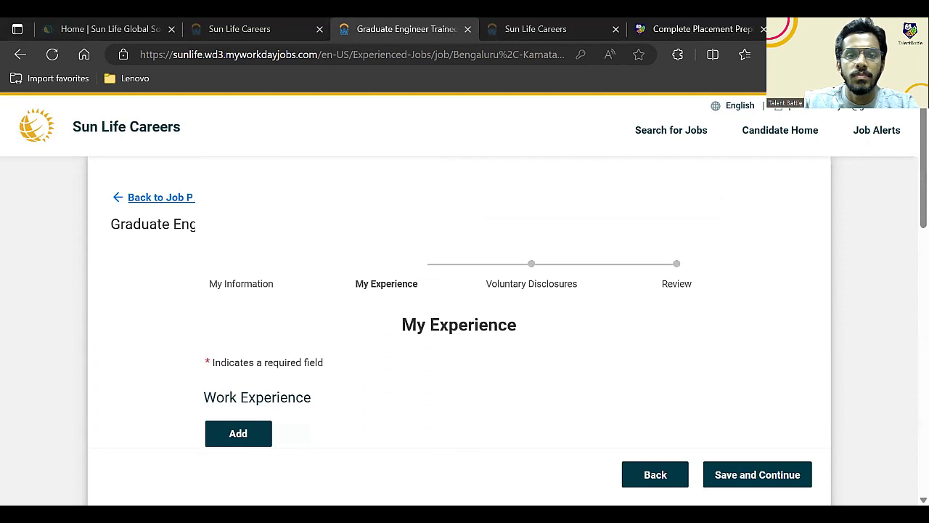
Add a blank Work Experience 1 entry and review its job title, company, location, date and description fields.
scroll(236, 268, down, 2)
scroll(236, 268, up, 1)
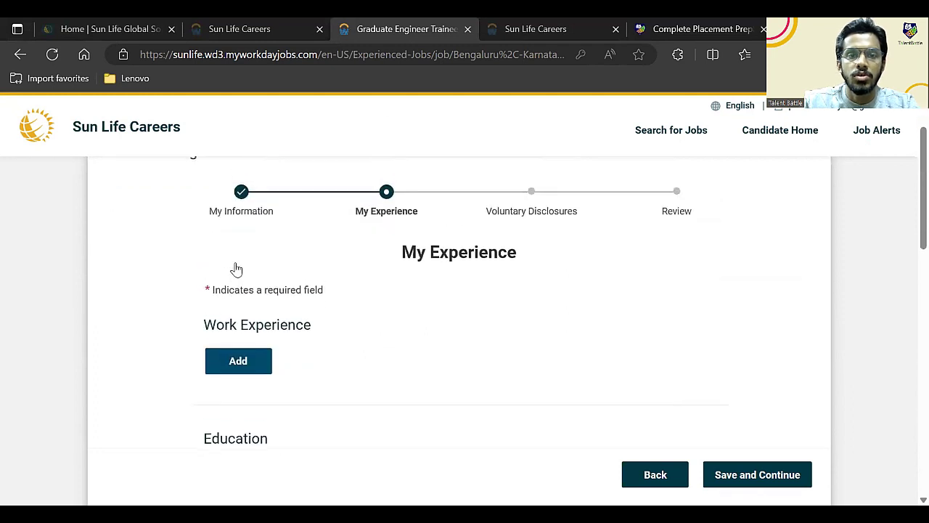
scroll(236, 269, down, 3)
scroll(235, 268, down, 4)
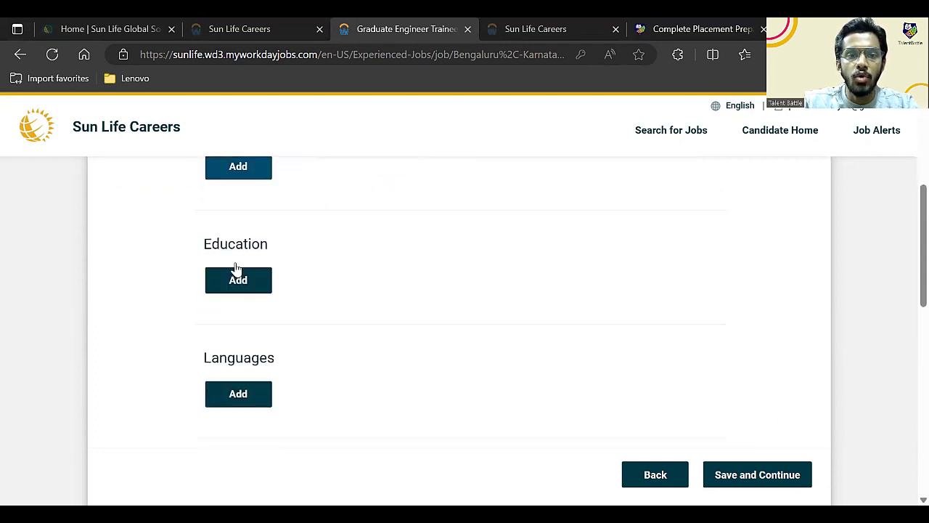
scroll(235, 268, down, 2)
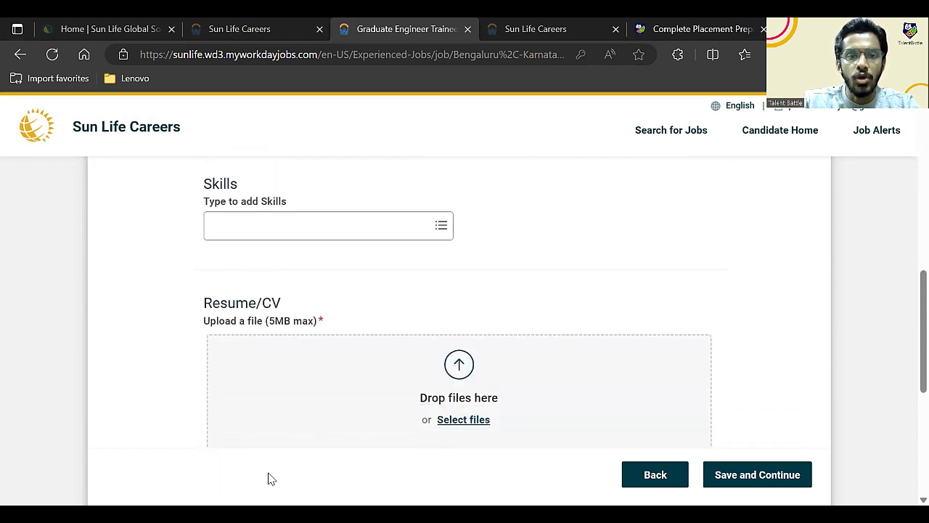
scroll(261, 267, up, 1)
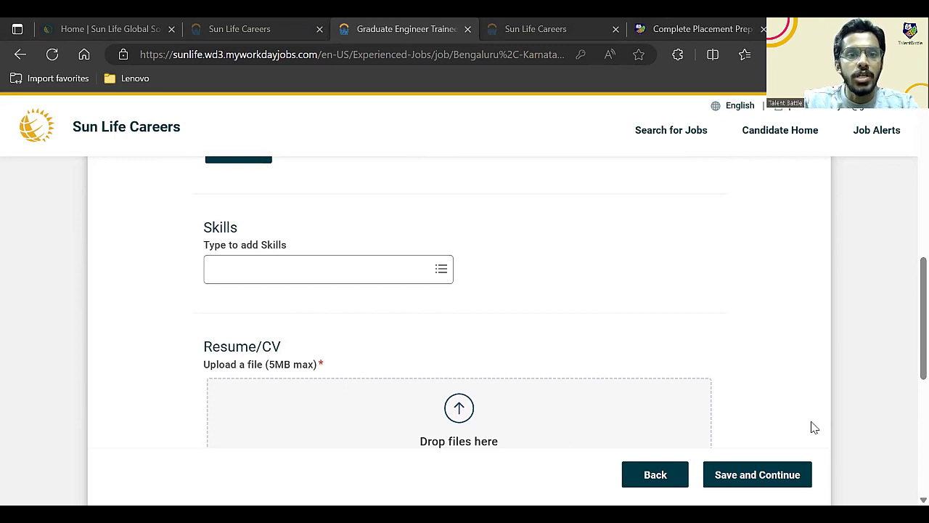
scroll(564, 281, up, 5)
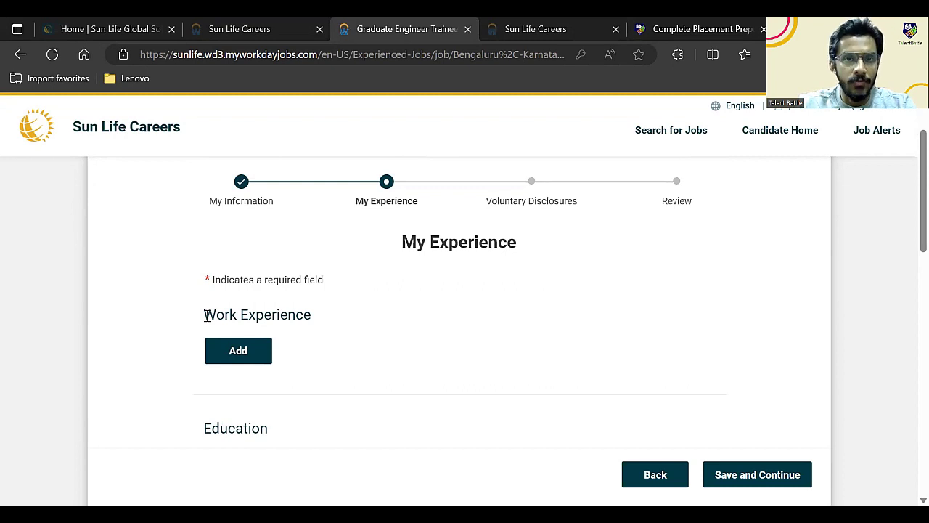
click(245, 352)
scroll(369, 375, down, 2)
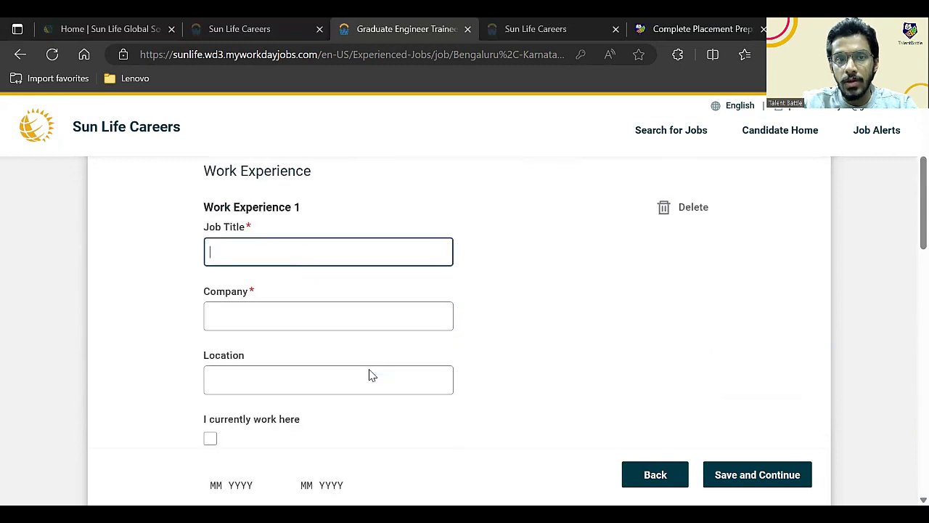
scroll(370, 375, up, 1)
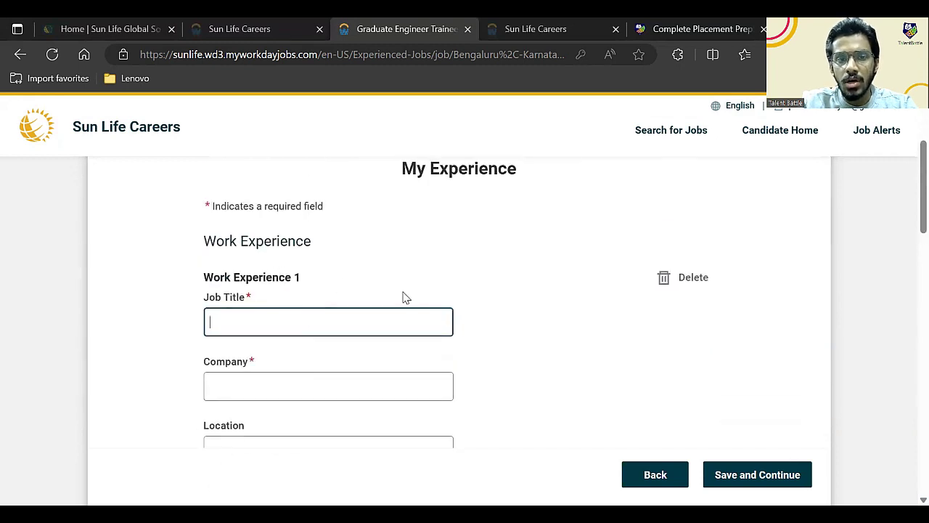
scroll(407, 298, down, 1)
scroll(229, 286, down, 1)
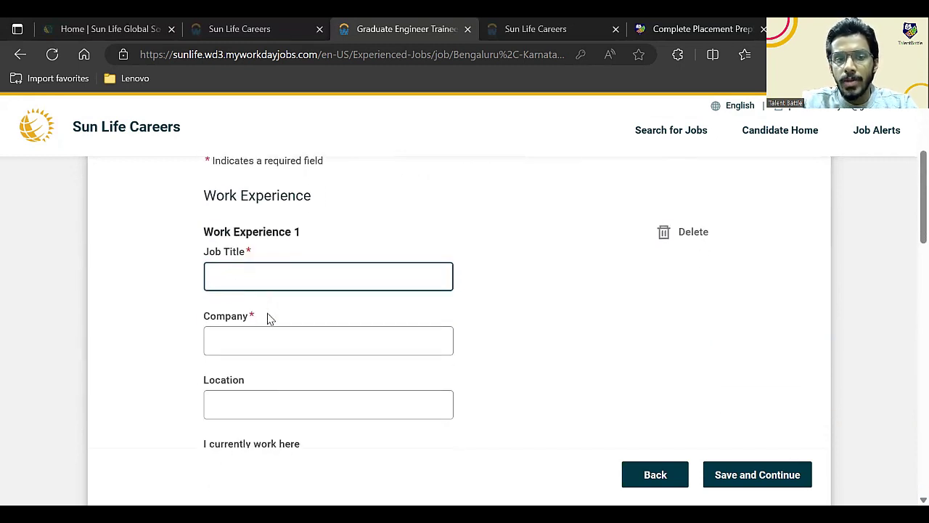
scroll(269, 318, down, 2)
scroll(284, 332, down, 2)
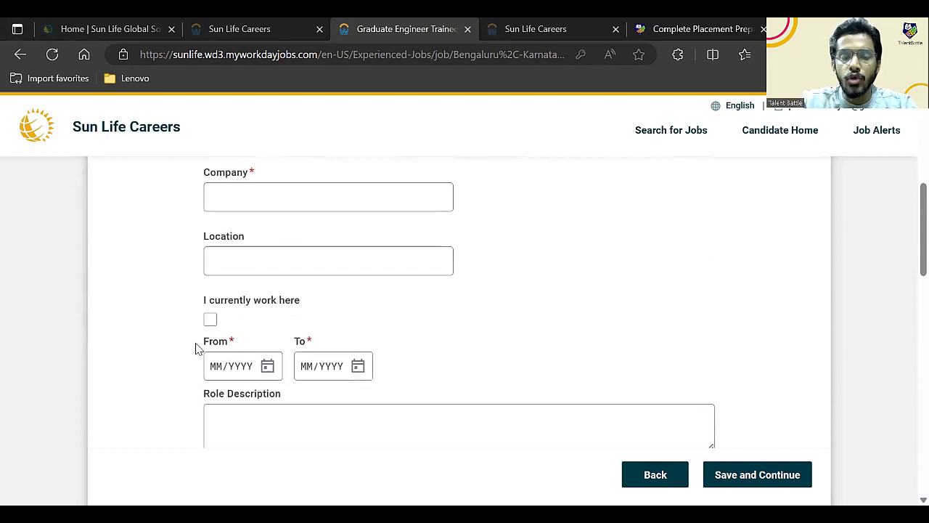
scroll(385, 382, down, 1)
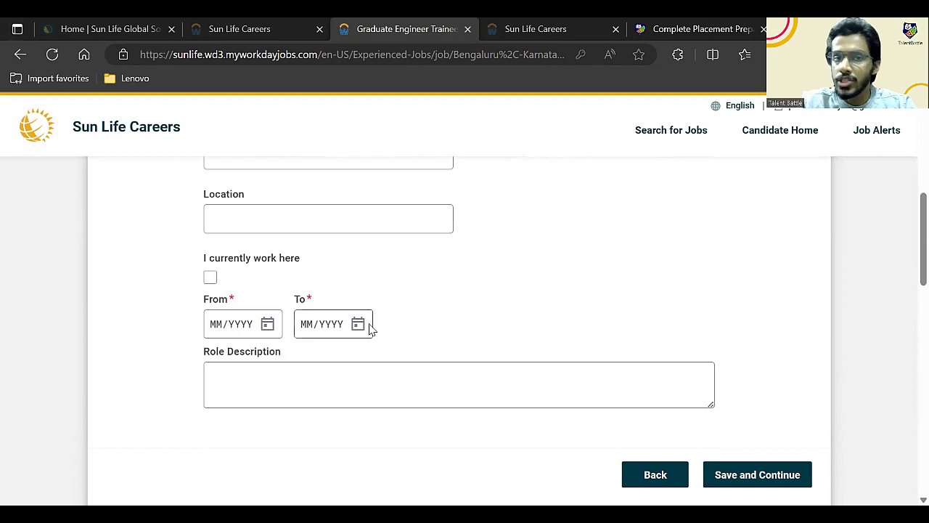
scroll(370, 329, down, 3)
Delete the empty Work Experience 1 entry from My Experience.
scroll(276, 299, up, 1)
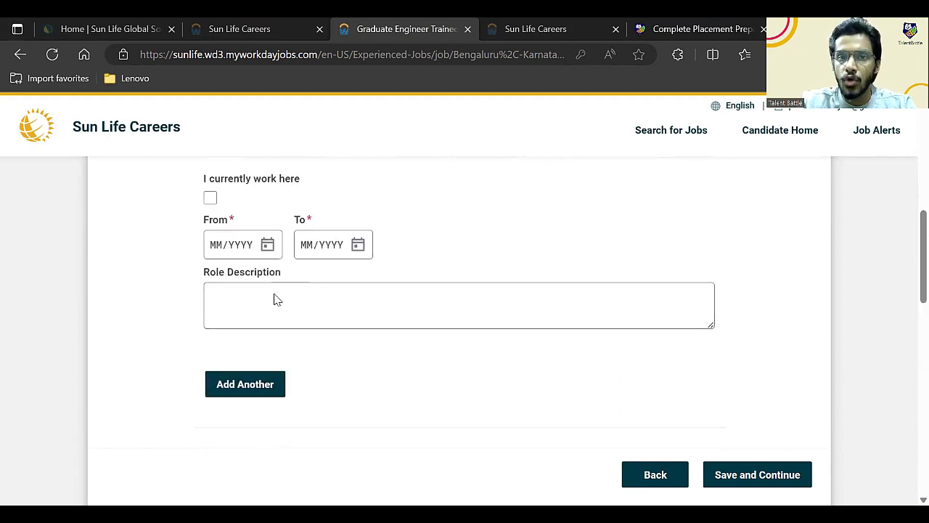
scroll(276, 299, up, 8)
click(274, 293)
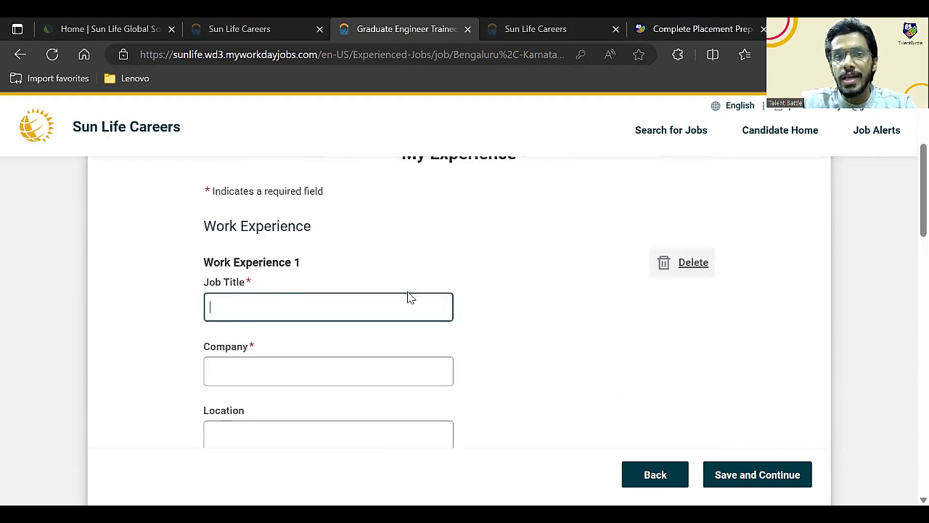
click(681, 269)
scroll(266, 331, down, 1)
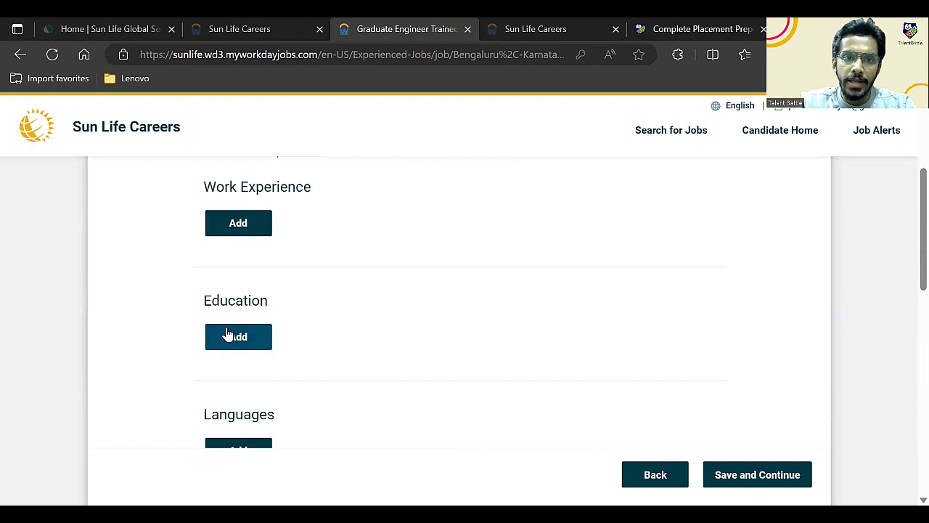
scroll(228, 332, up, 2)
scroll(227, 332, down, 3)
scroll(227, 331, down, 2)
scroll(228, 326, up, 3)
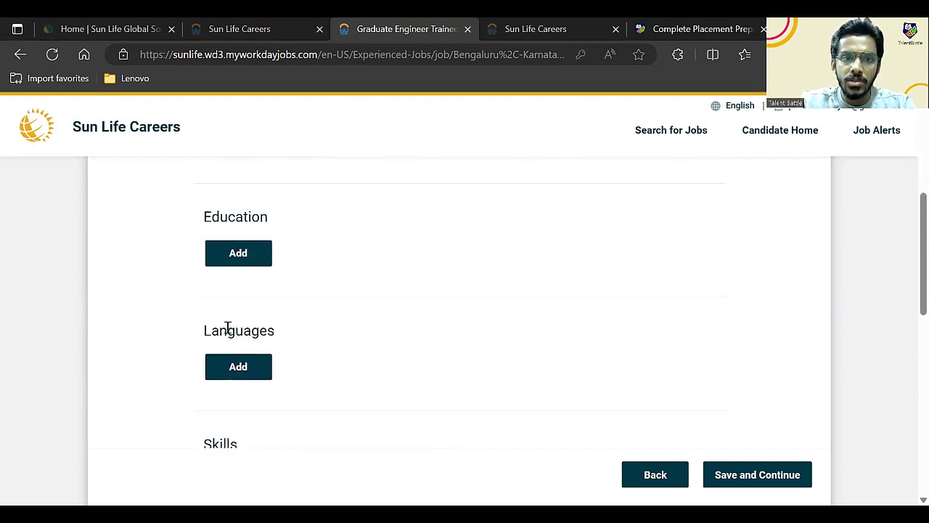
Add an Education entry with school 'Shivaji Unv' and degree Bachelors.
click(254, 347)
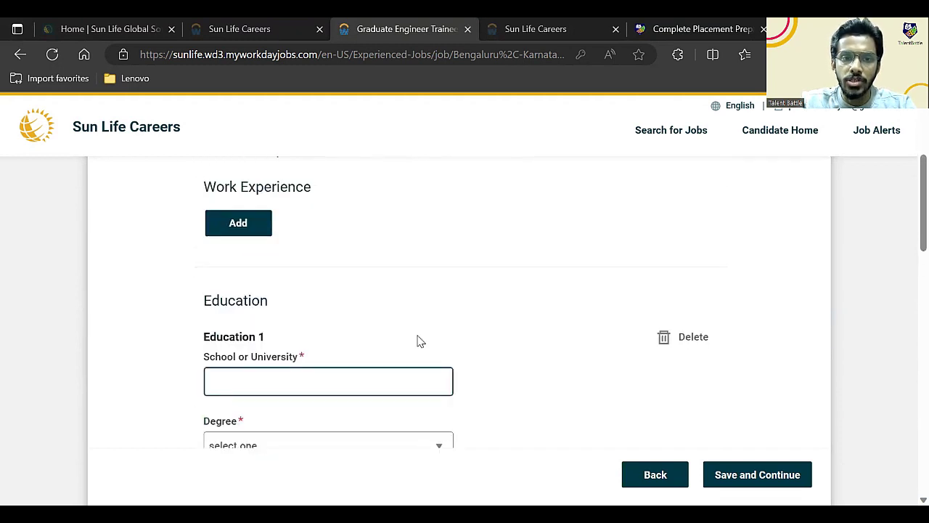
scroll(418, 341, down, 2)
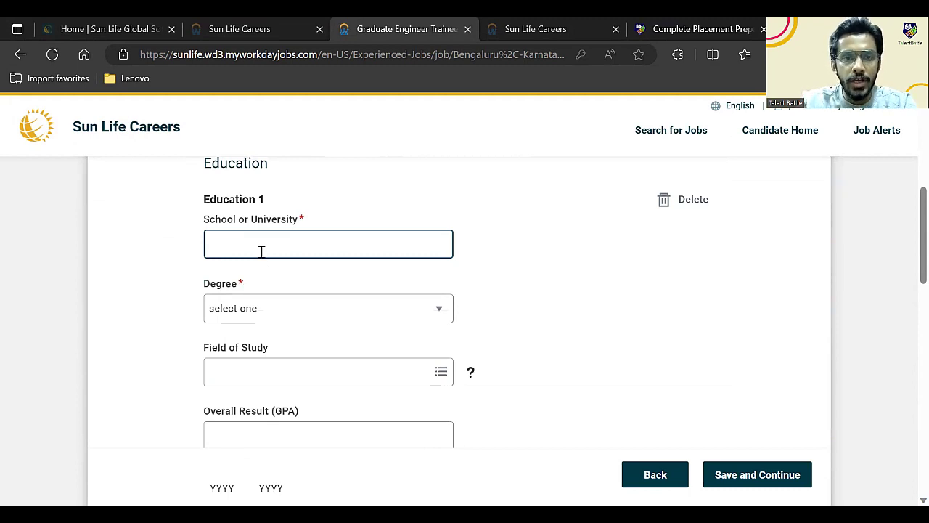
text(Shivaji Unv)
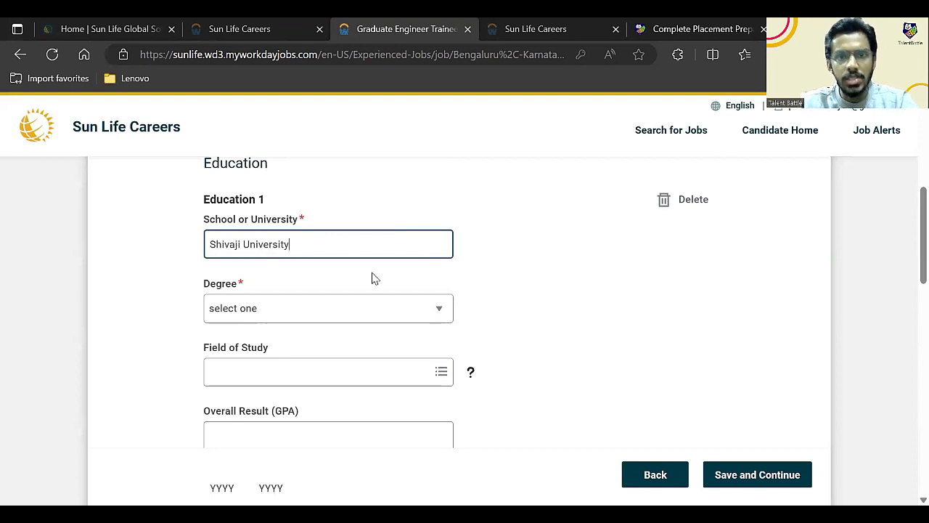
click(385, 306)
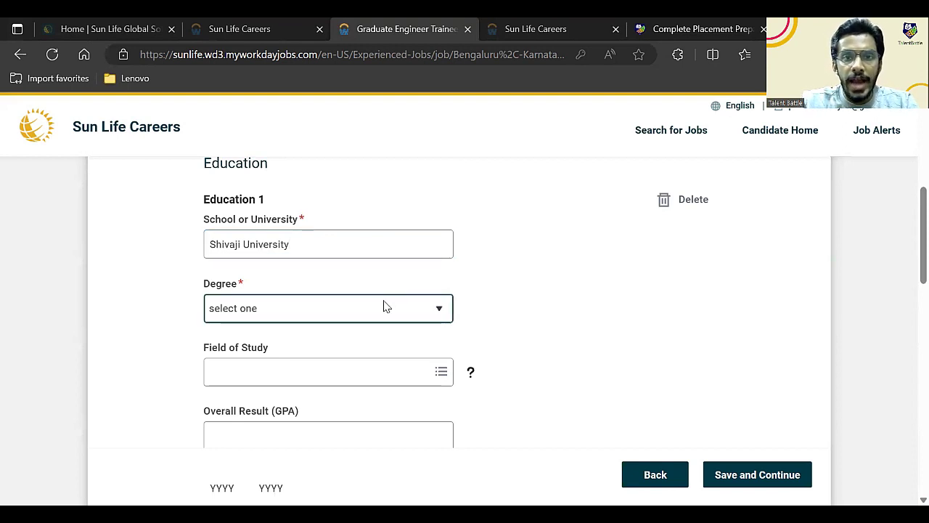
click(385, 306)
scroll(288, 350, down, 1)
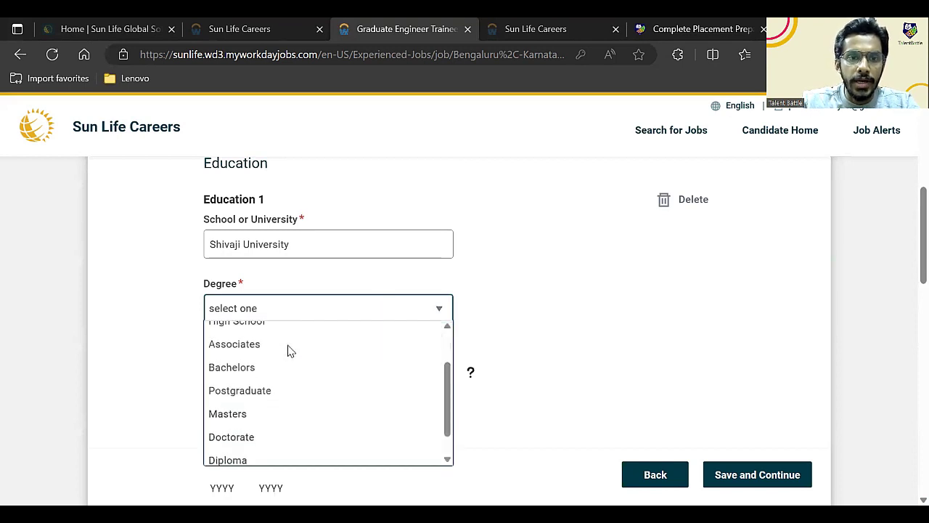
click(228, 368)
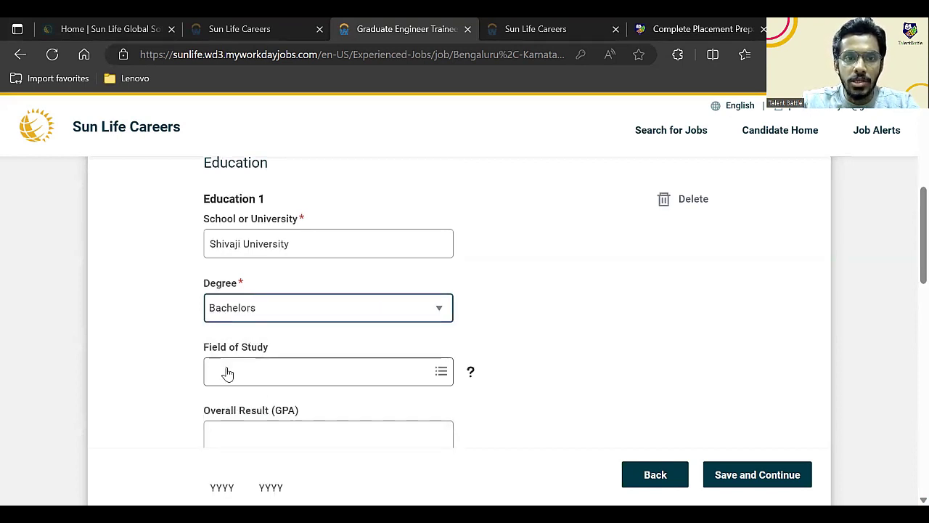
Set the Field of Study to Computer Engineering.
scroll(228, 373, down, 1)
click(438, 313)
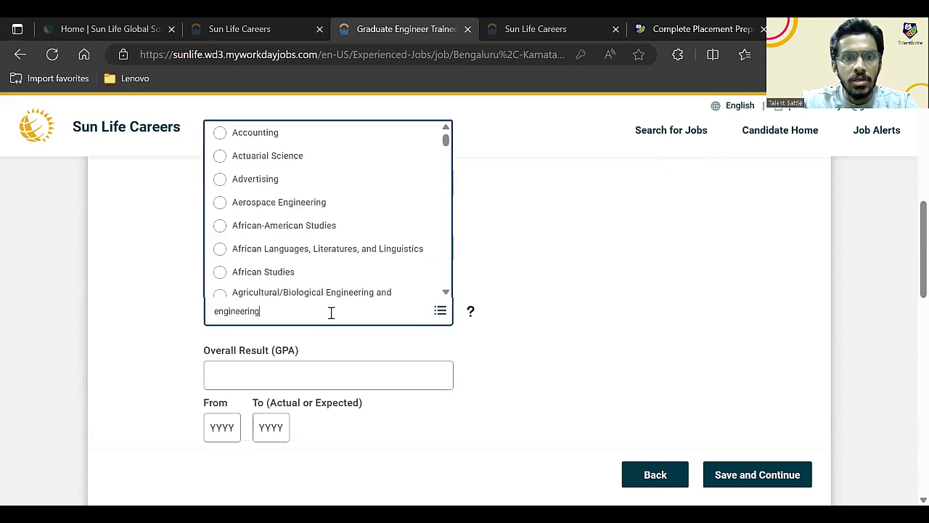
key(ctrl+a)
text(c)
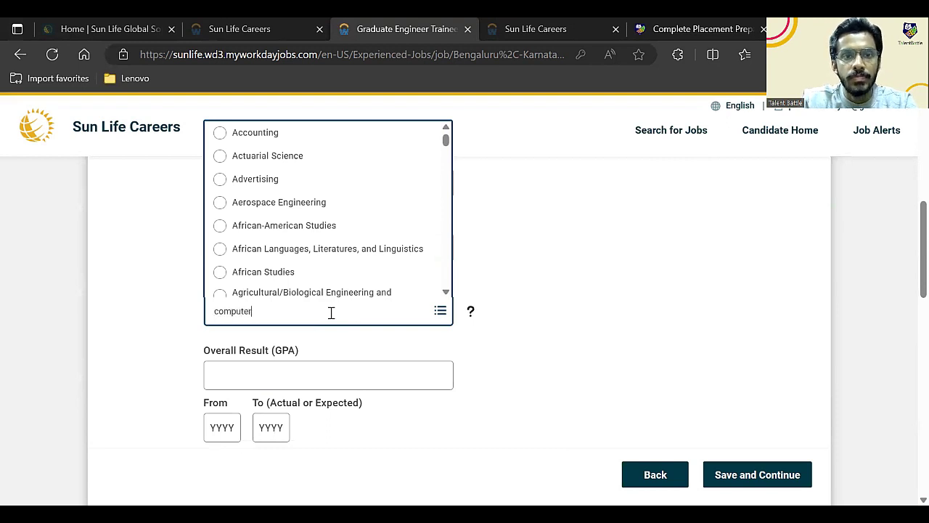
scroll(328, 310, down, 1)
scroll(276, 240, down, 4)
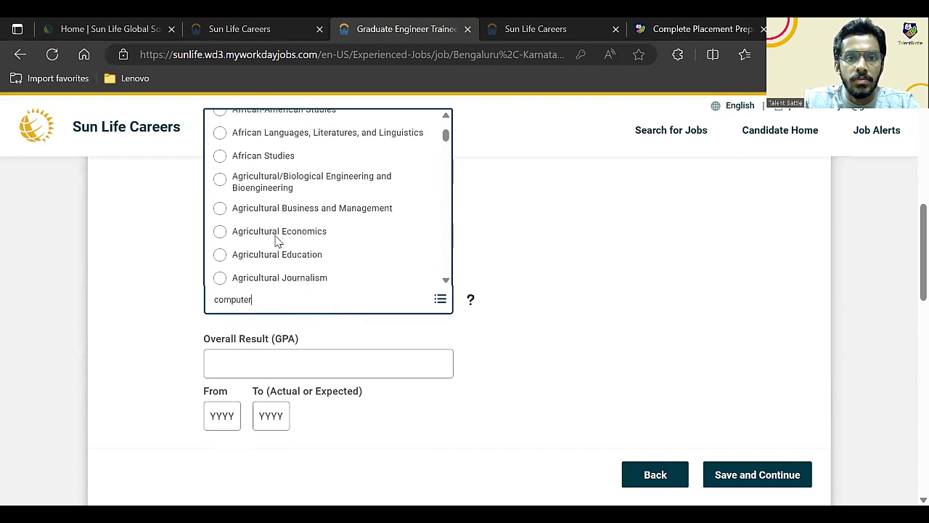
scroll(276, 240, down, 15)
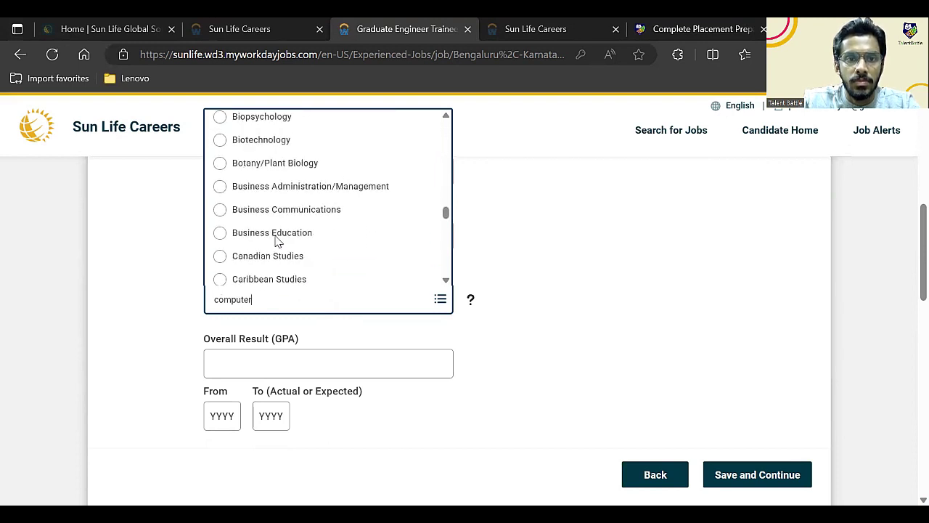
scroll(276, 241, down, 10)
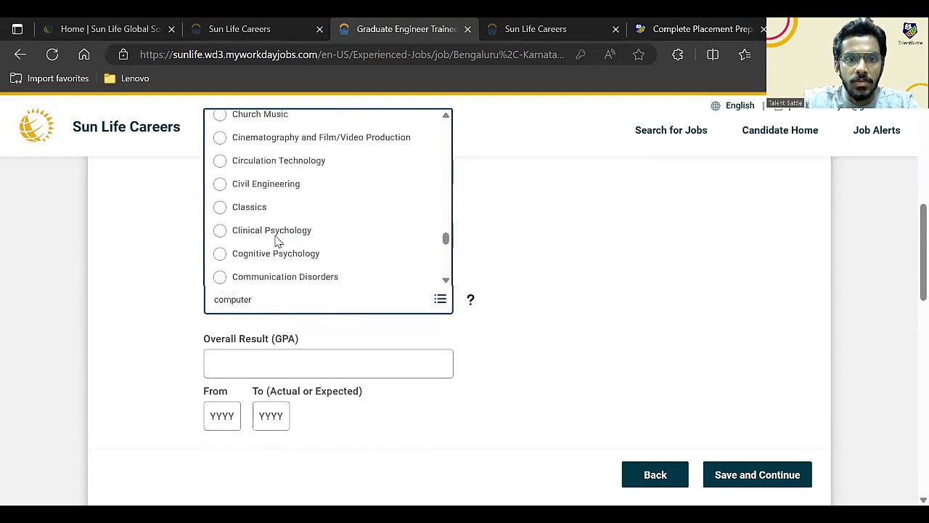
scroll(276, 241, down, 5)
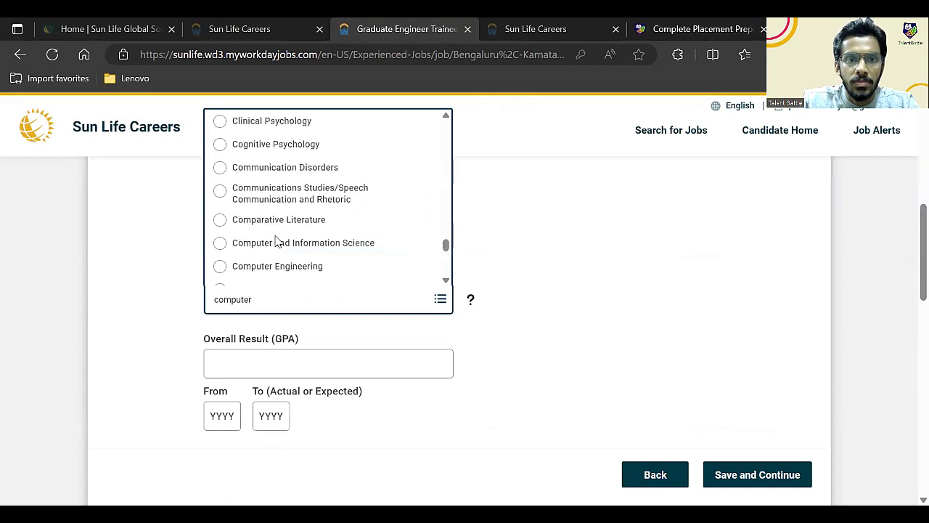
click(244, 254)
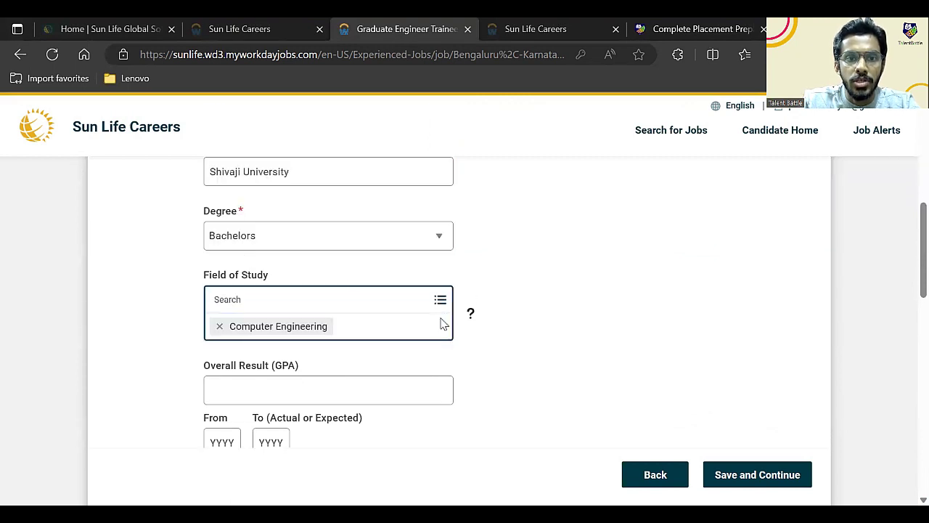
Enter GPA 7 and study years 2019 to 2023.
scroll(418, 340, down, 1)
click(231, 314)
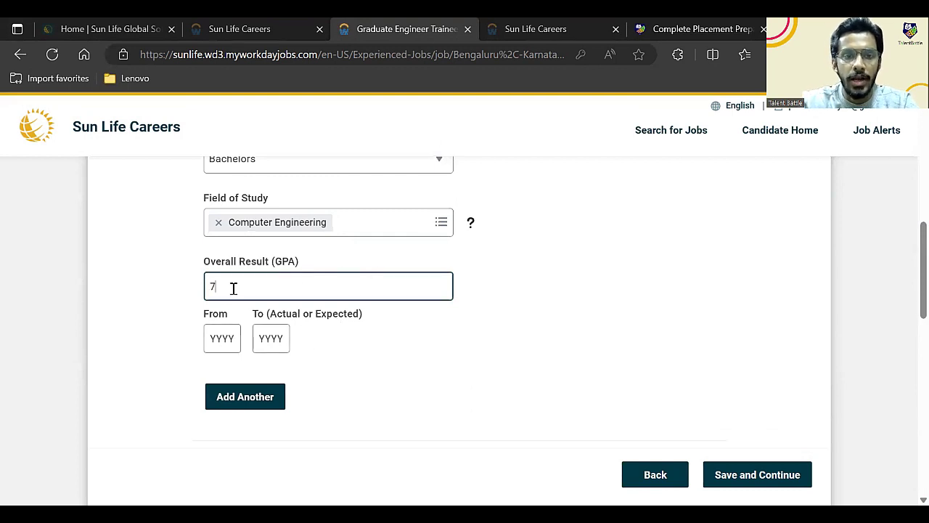
click(228, 351)
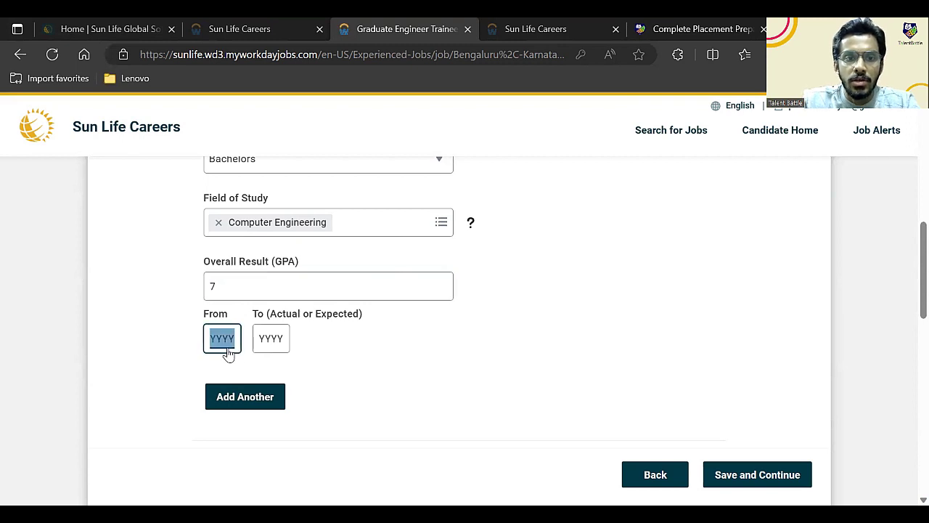
text(2)
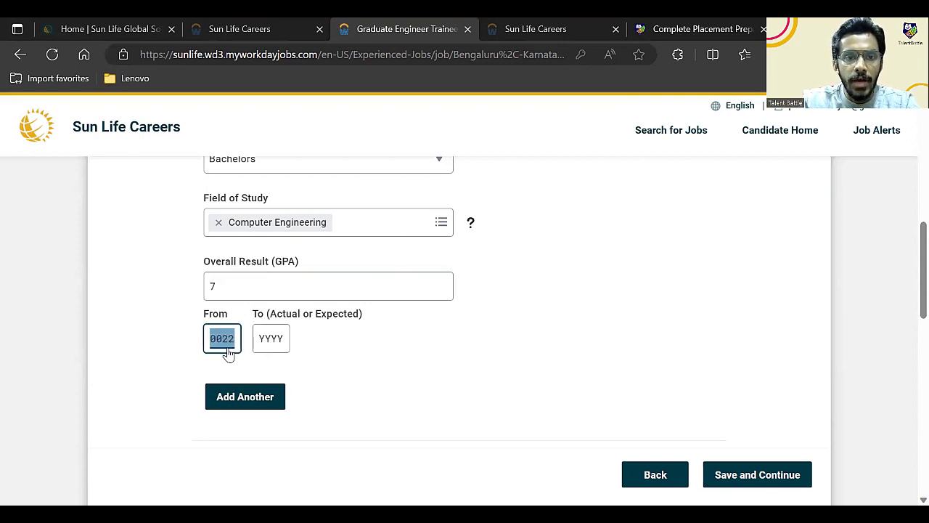
key(BackSpace)
text(2)
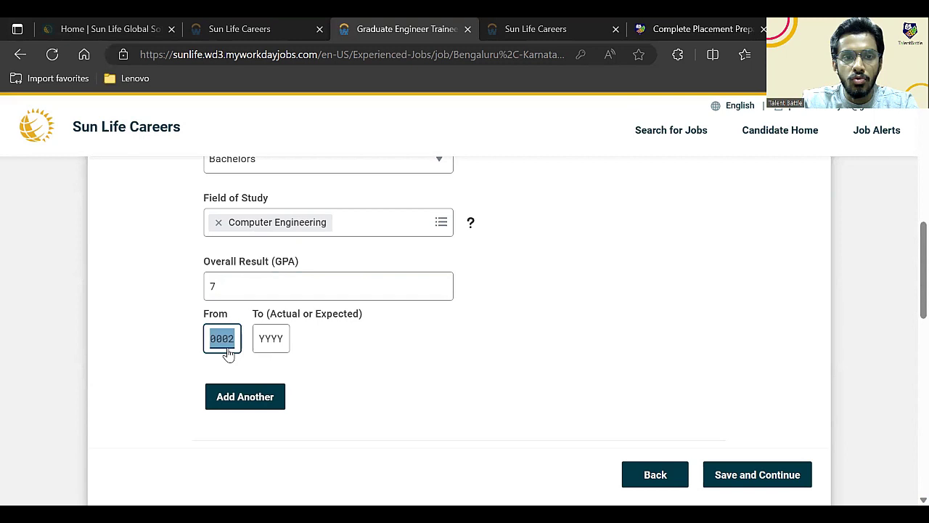
text(019)
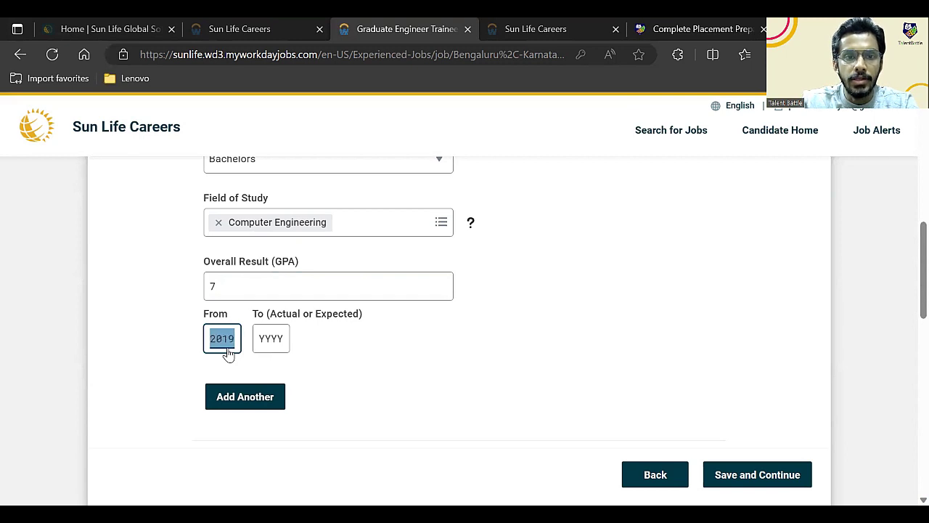
click(272, 339)
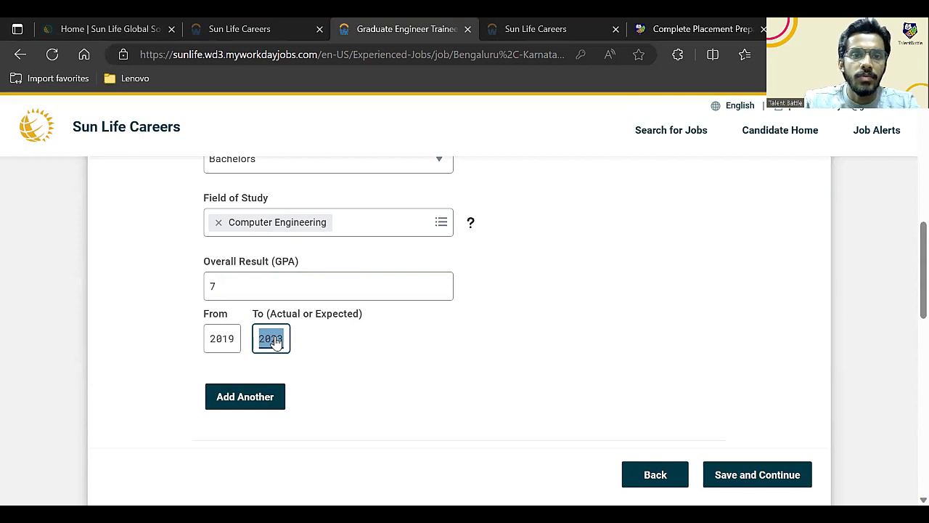
scroll(274, 342, up, 3)
scroll(274, 341, down, 5)
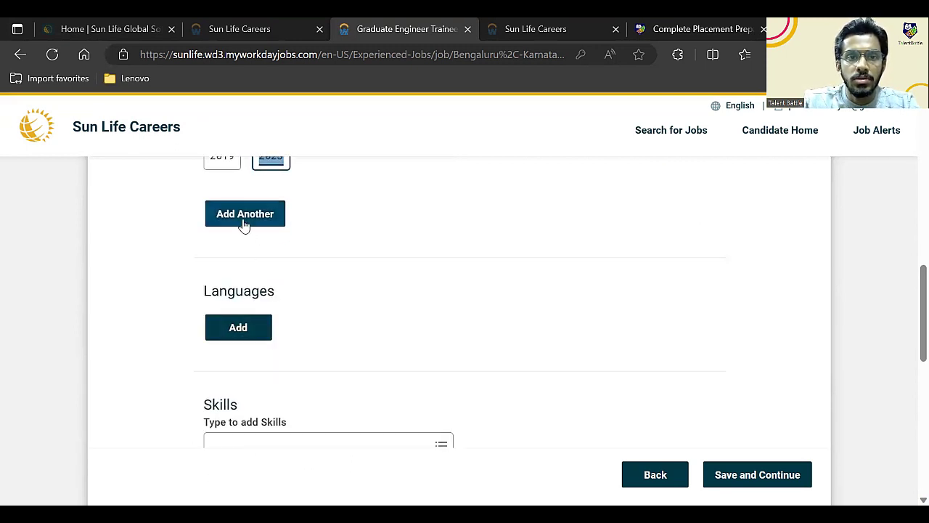
scroll(290, 276, down, 1)
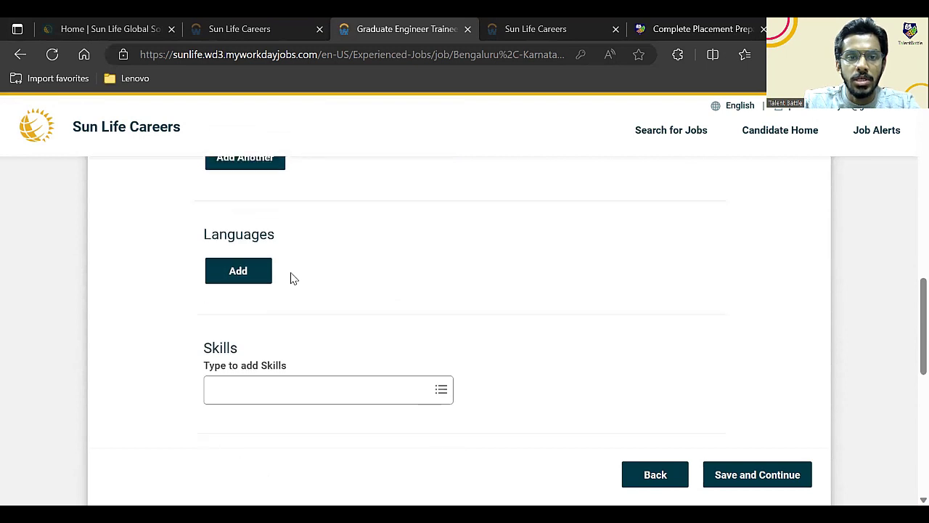
Add English as a fluent language with comprehension 3 - Intermediate.
click(239, 278)
click(240, 323)
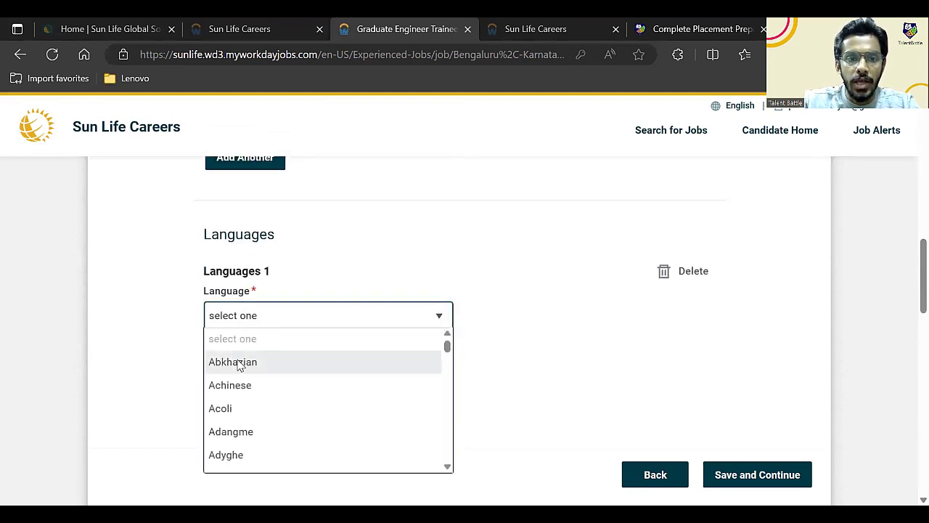
text(eng)
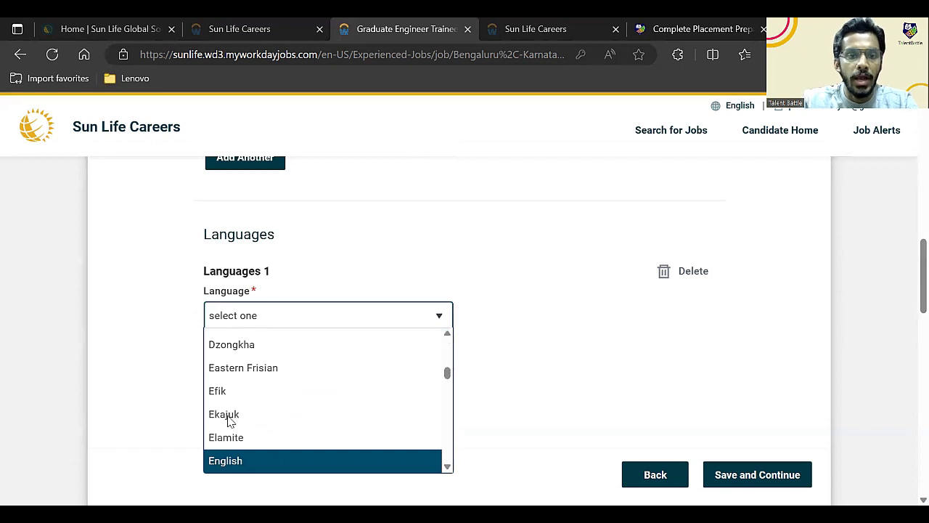
click(216, 458)
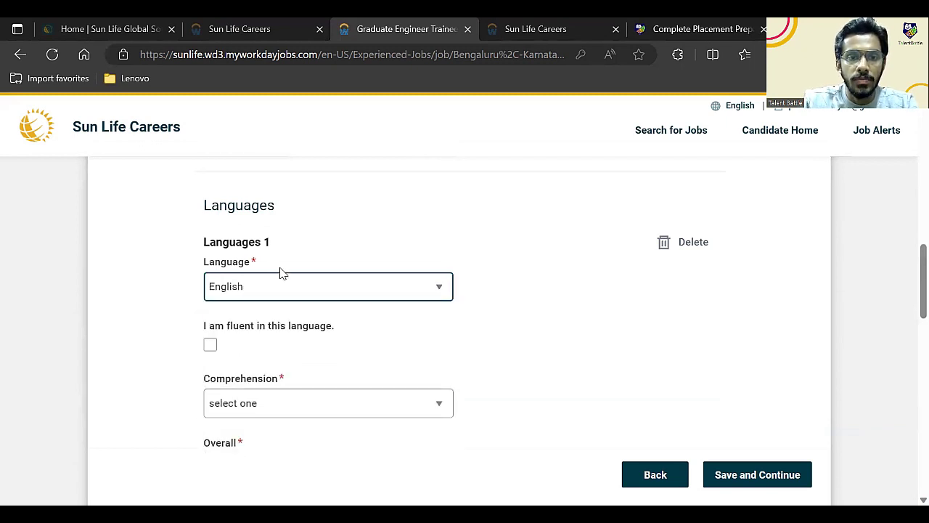
click(213, 322)
scroll(366, 333, down, 2)
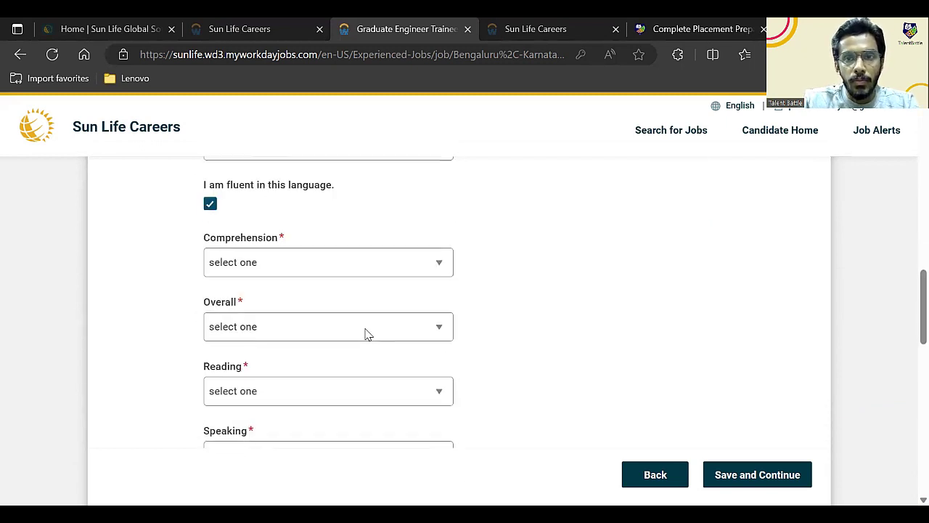
click(274, 262)
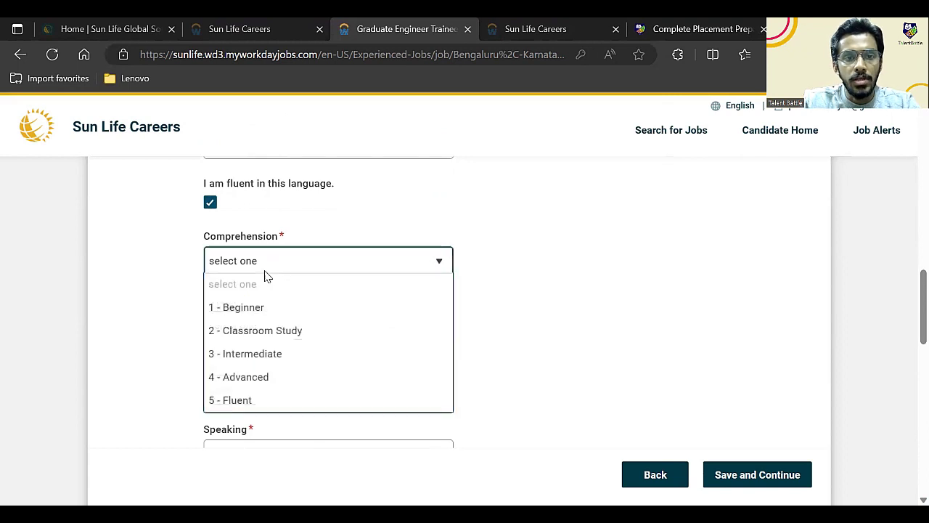
click(247, 356)
Set English overall, reading, writing and speaking levels to 4 - Advanced.
click(245, 326)
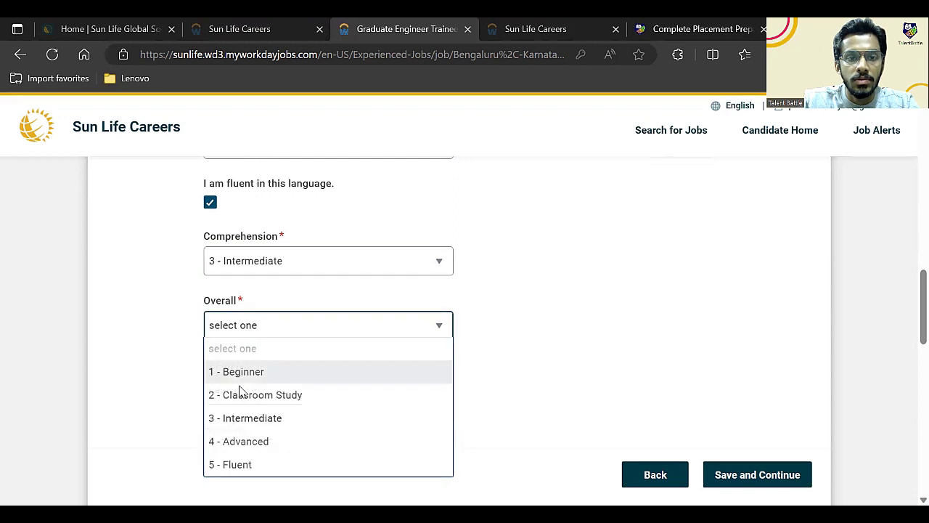
click(216, 446)
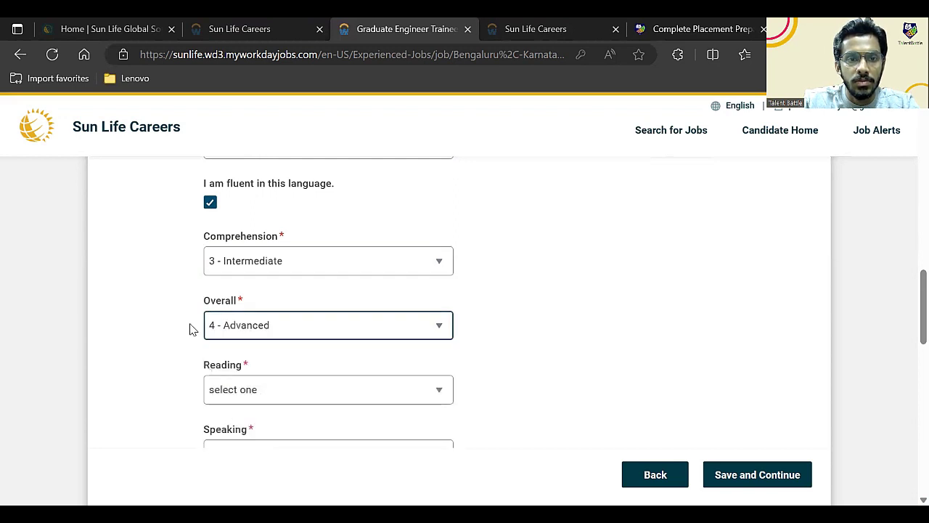
scroll(190, 329, down, 1)
click(241, 299)
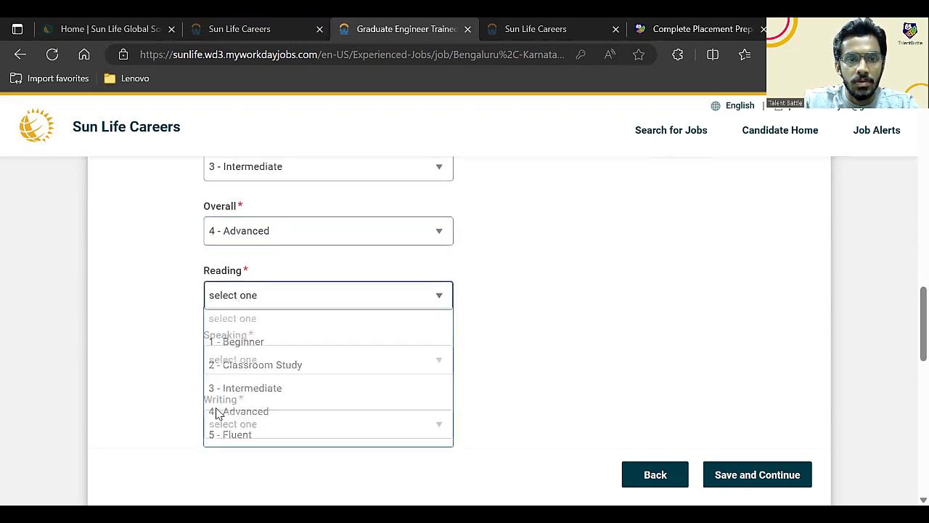
click(217, 413)
scroll(214, 413, down, 2)
click(230, 229)
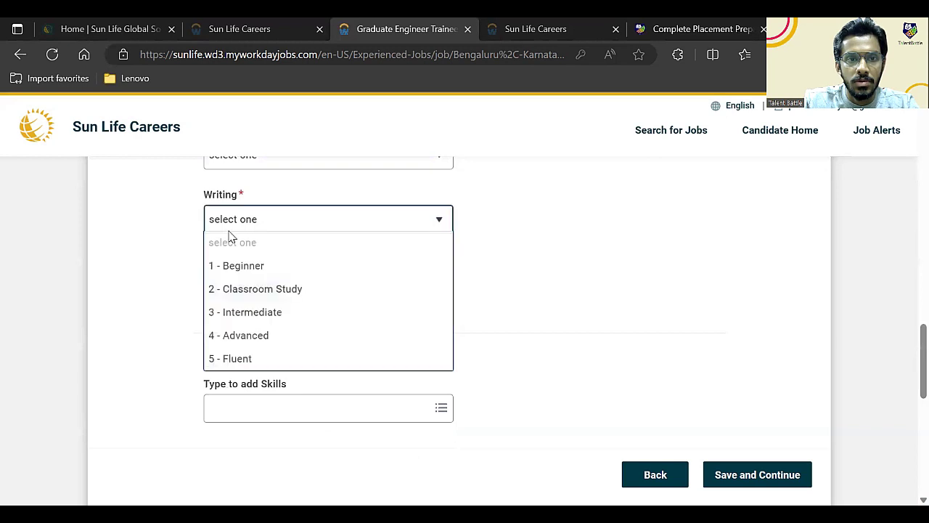
click(245, 341)
scroll(245, 345, up, 2)
click(231, 297)
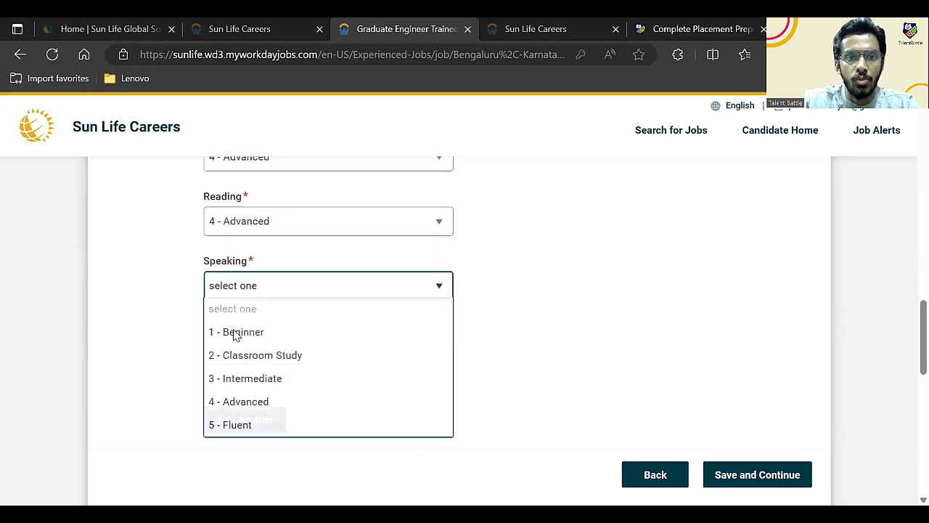
click(235, 401)
scroll(284, 311, down, 1)
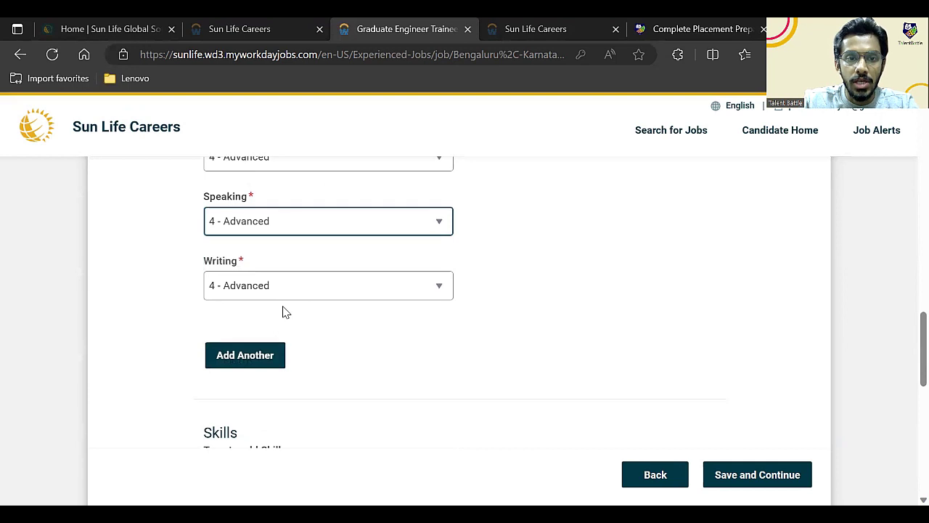
scroll(284, 311, down, 2)
Search the skills catalogue and add Java and Structured Query Language (SQL) as skills.
click(355, 306)
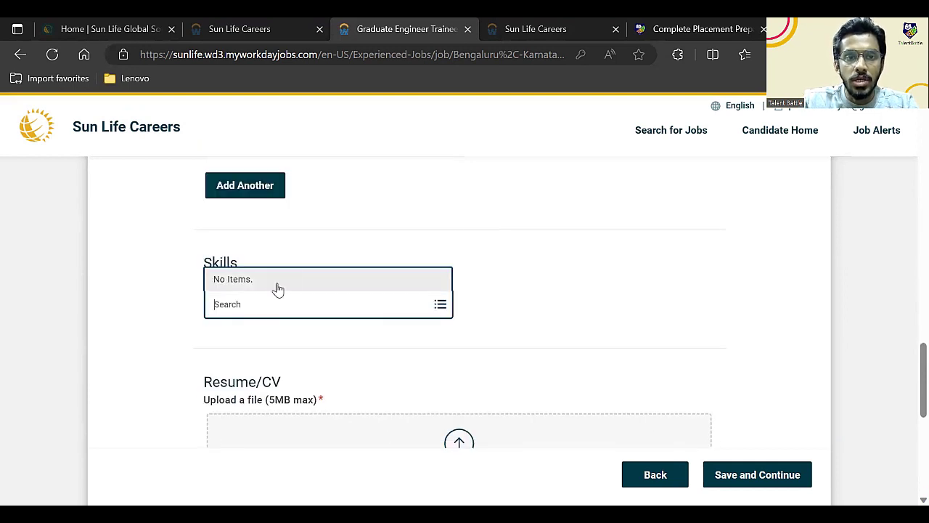
text(java)
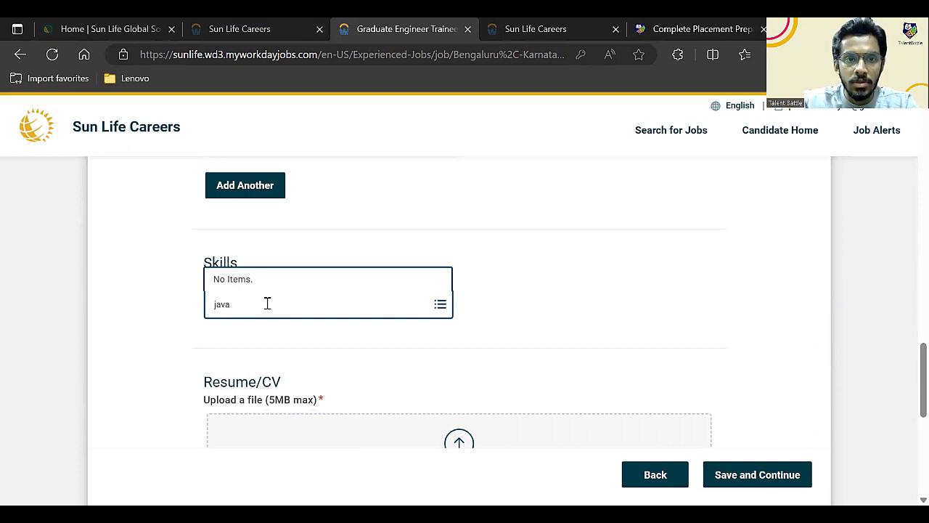
key(Return)
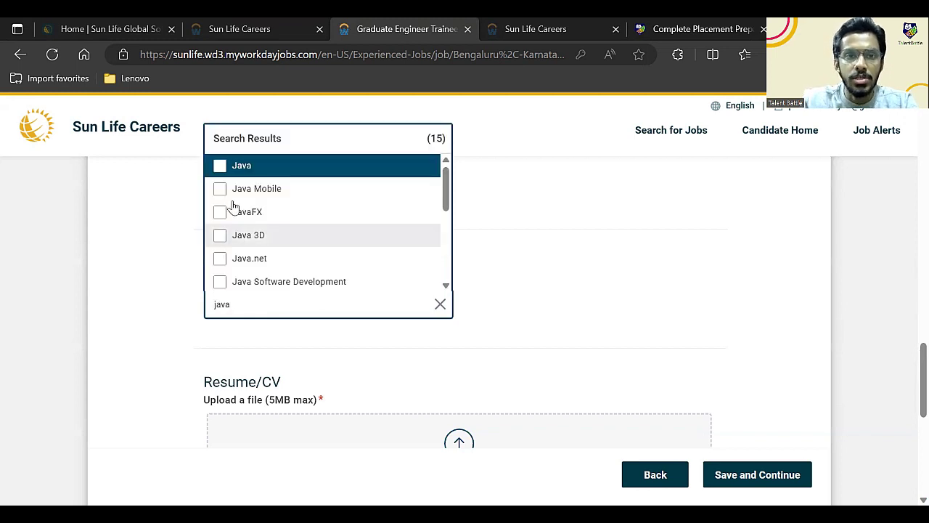
click(219, 165)
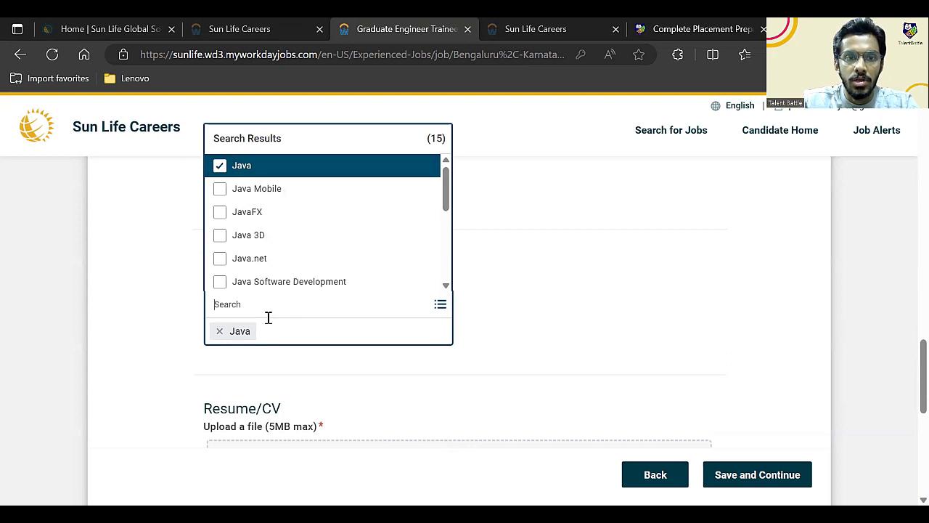
text(sql)
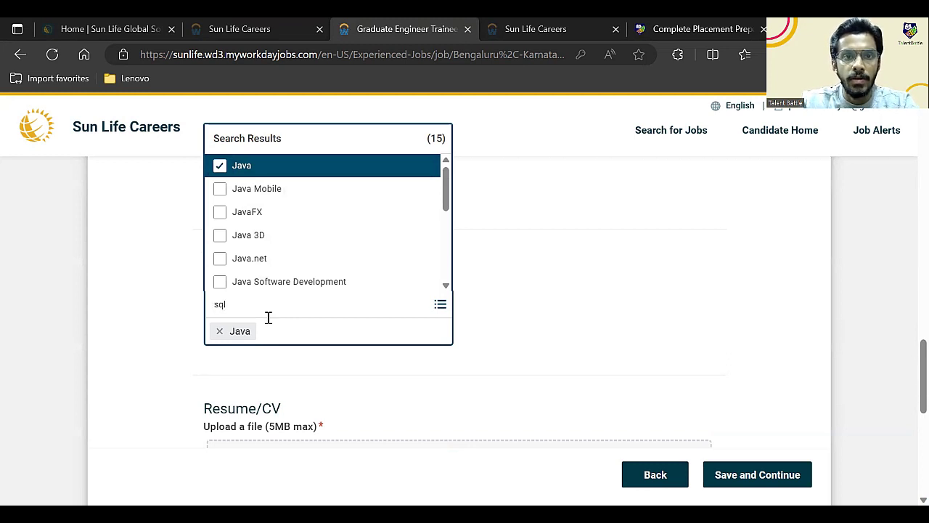
key(Return)
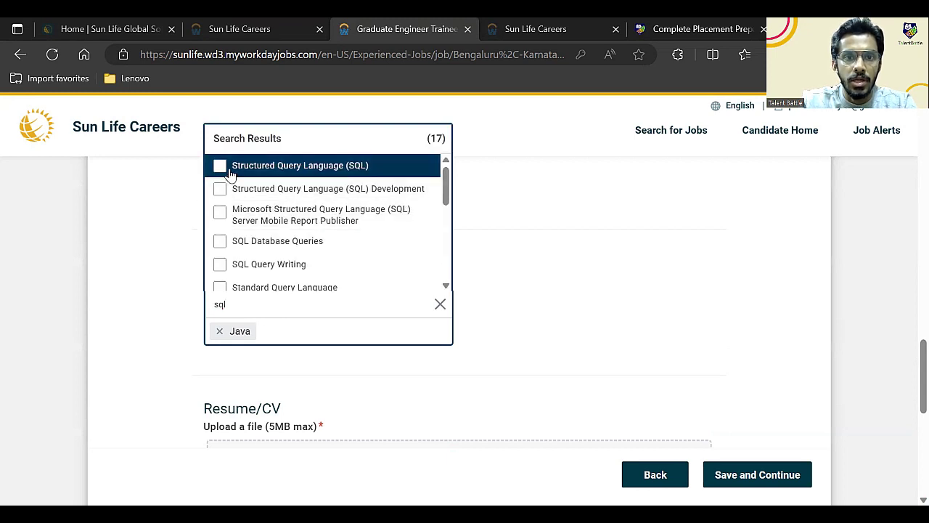
click(219, 166)
scroll(189, 315, down, 1)
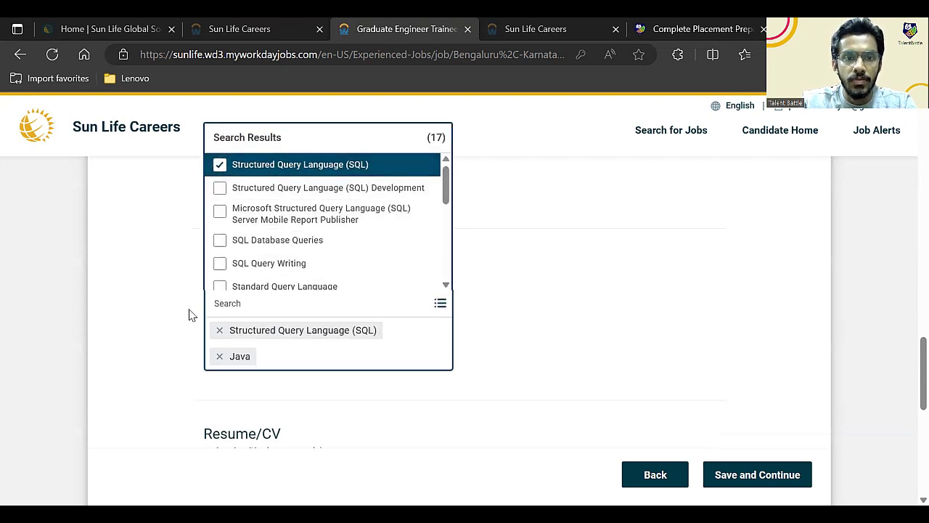
click(190, 331)
scroll(297, 317, down, 2)
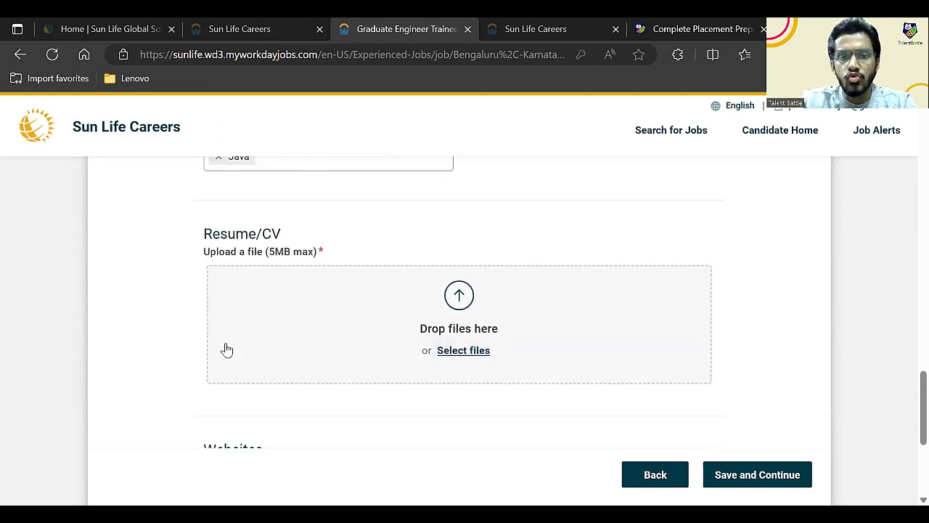
Tick 'Yes, I have read and consent to the terms and conditions' and save the disclosures.
scroll(226, 348, down, 4)
scroll(218, 352, up, 1)
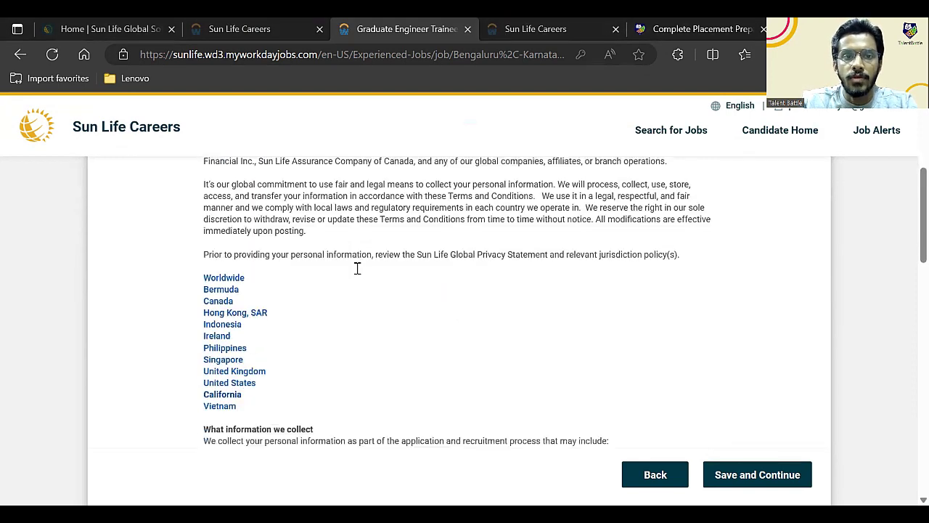
scroll(356, 266, down, 1)
scroll(356, 268, up, 3)
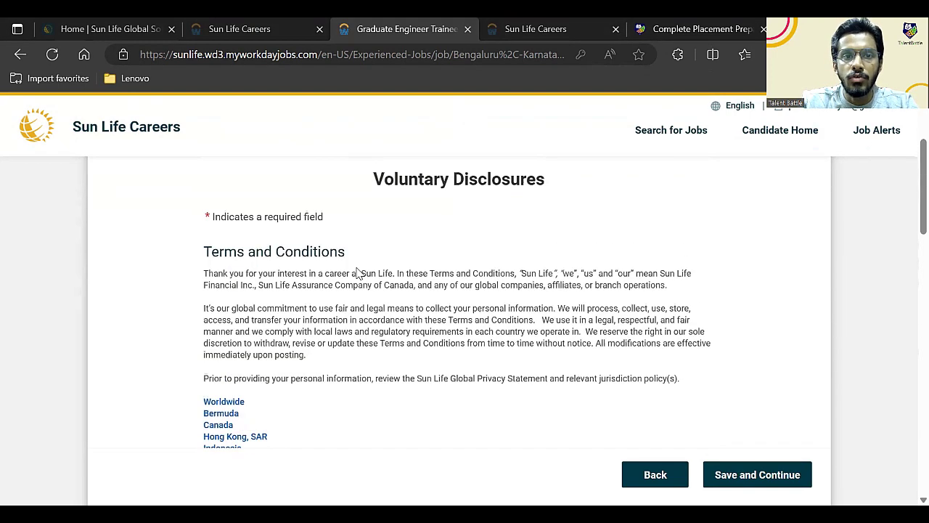
scroll(356, 273, down, 15)
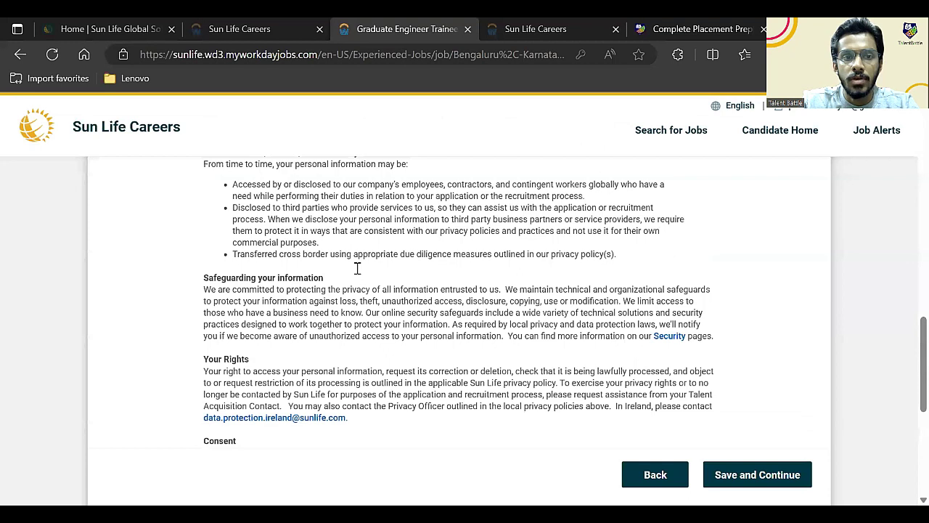
scroll(357, 269, down, 5)
click(210, 282)
scroll(435, 328, down, 2)
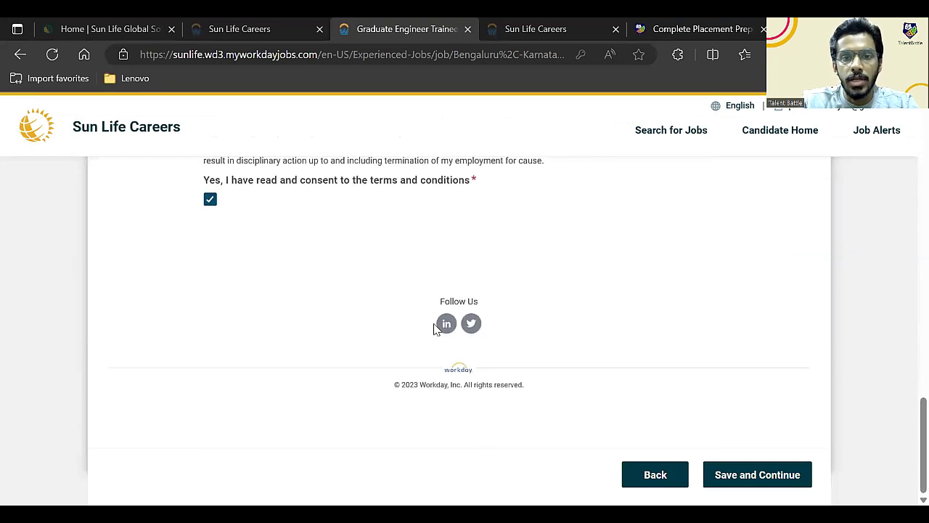
scroll(544, 349, up, 1)
click(724, 473)
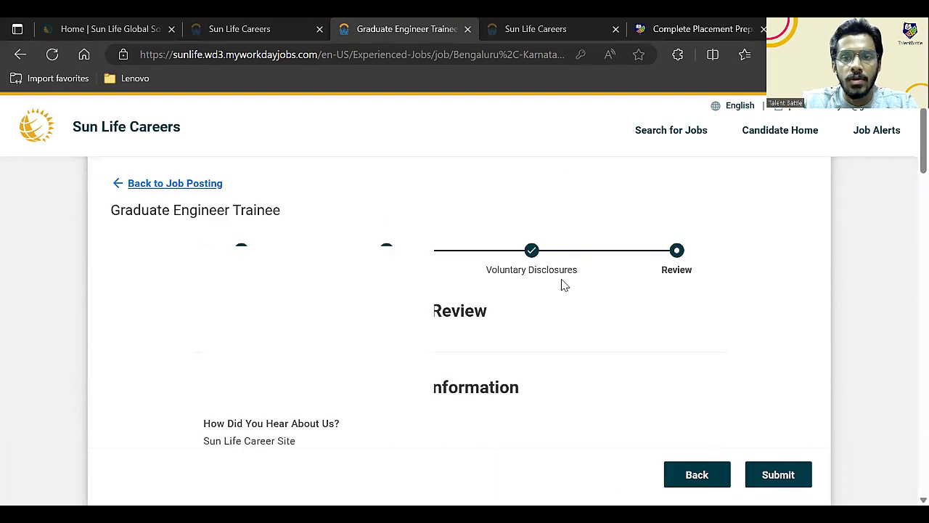
Submit the Graduate Engineer Trainee application from the bottom of the Review page.
scroll(561, 284, down, 3)
scroll(561, 284, down, 20)
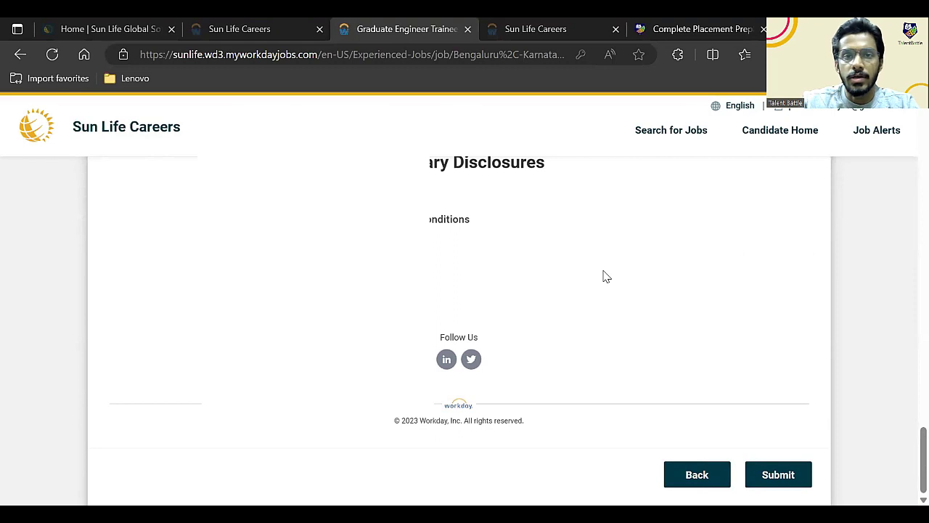
click(761, 479)
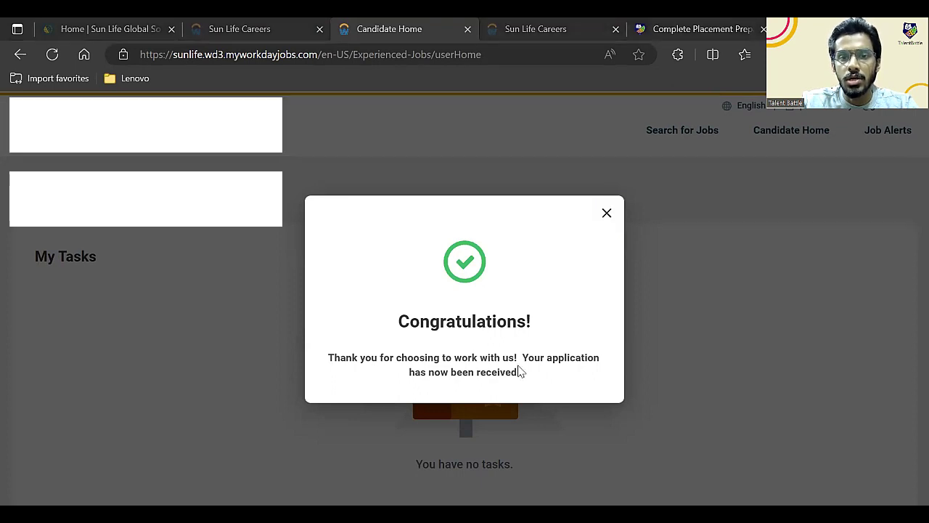
Close the Congratulations dialog, confirm My Applications shows Received, then go to the Gurgaon posting.
click(602, 228)
scroll(602, 228, down, 3)
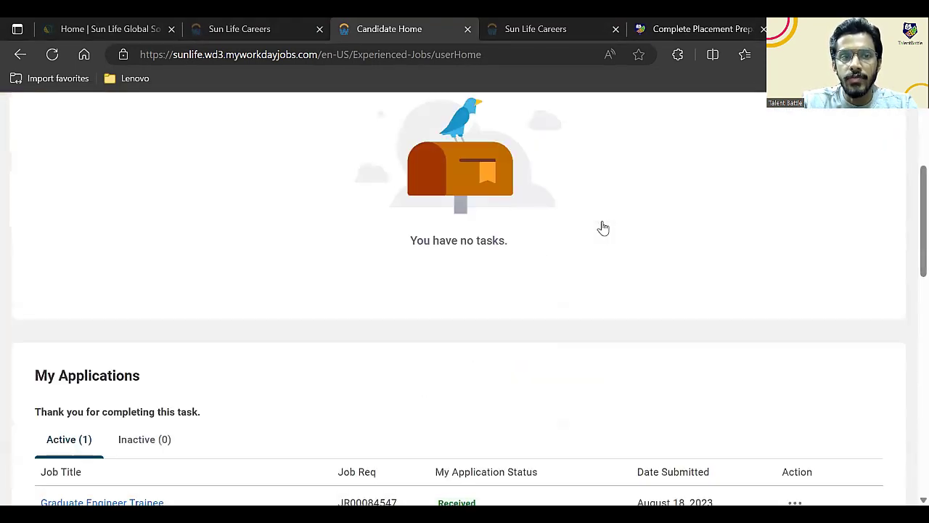
scroll(602, 228, down, 3)
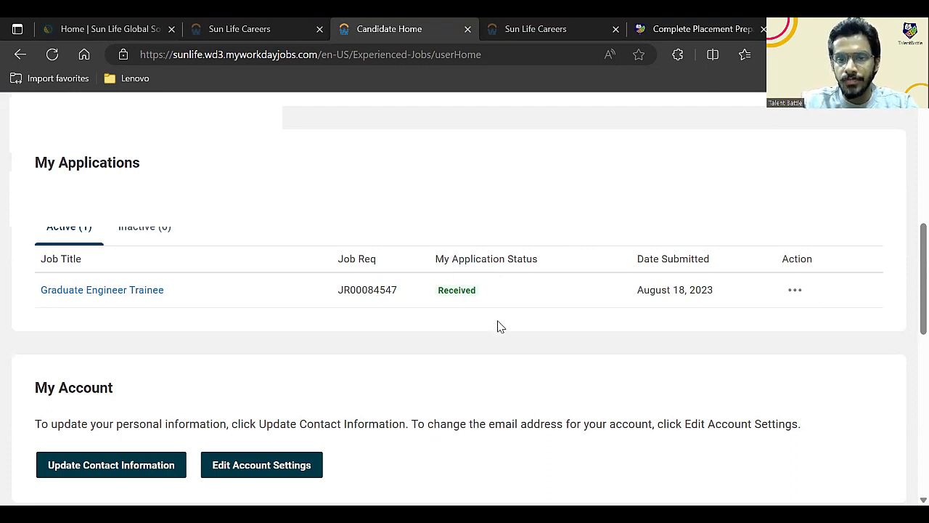
scroll(500, 327, down, 2)
scroll(499, 326, up, 4)
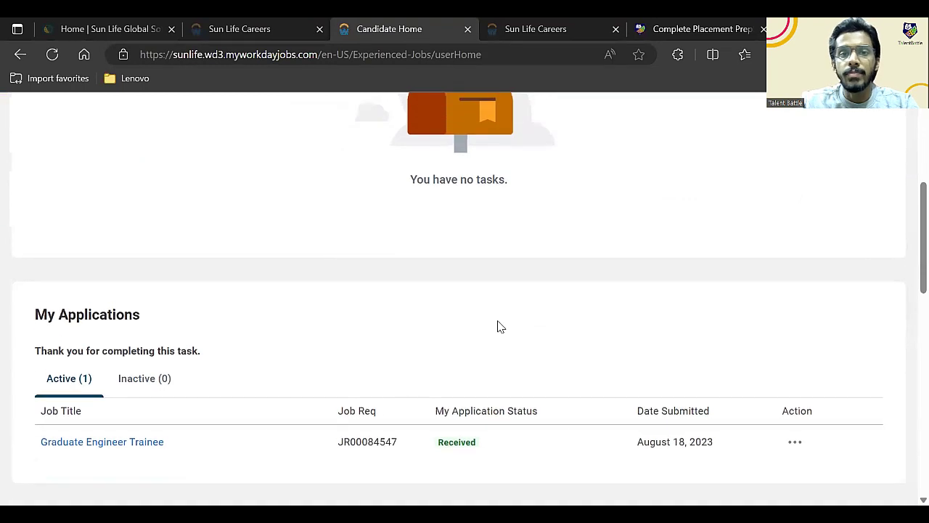
scroll(499, 327, up, 3)
click(568, 22)
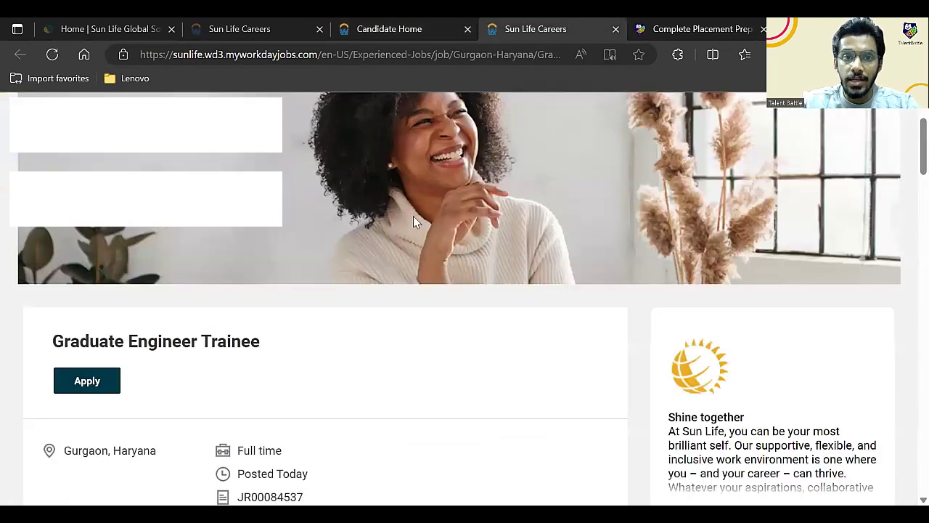
scroll(262, 309, down, 6)
scroll(266, 310, up, 8)
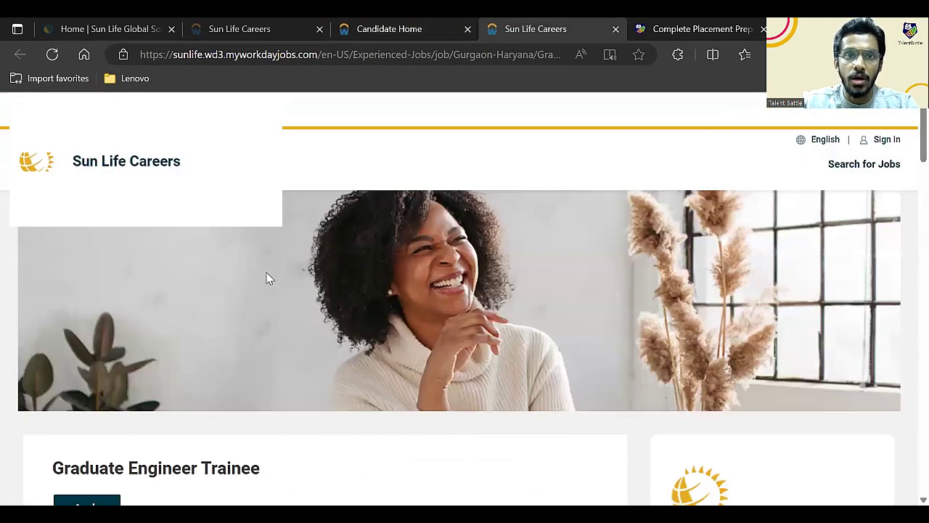
scroll(218, 362, down, 3)
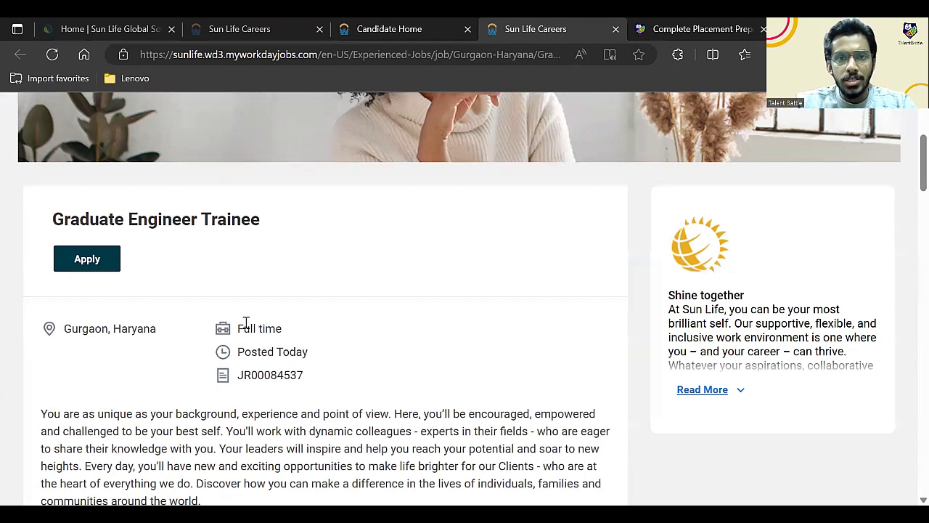
Browse the Complete Placement Preparatory Masterclass (3 months) package cards, including covered companies like TCS NQT.
click(663, 22)
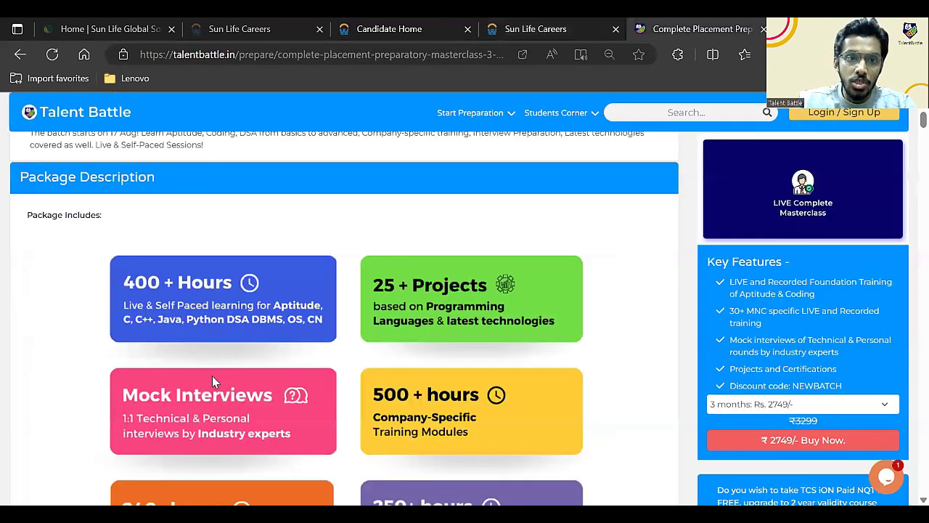
scroll(202, 385, up, 1)
scroll(202, 387, up, 2)
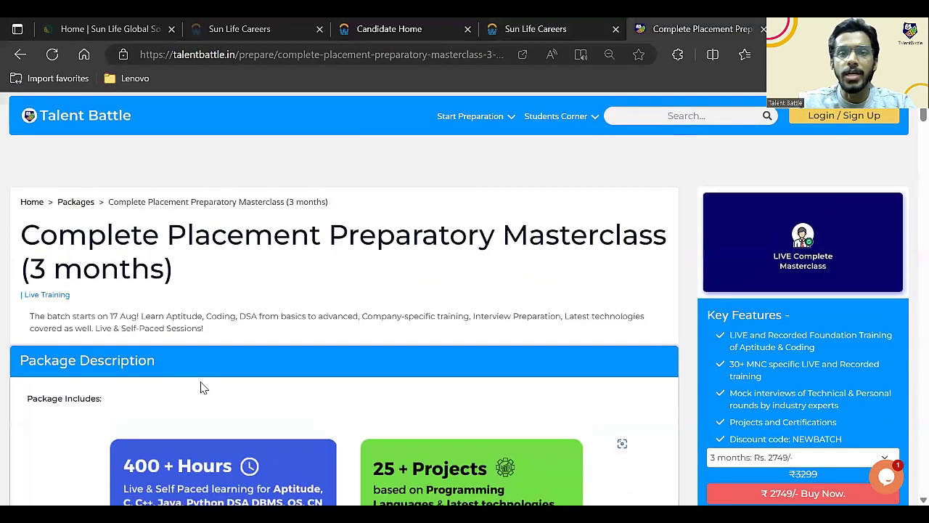
scroll(202, 387, down, 4)
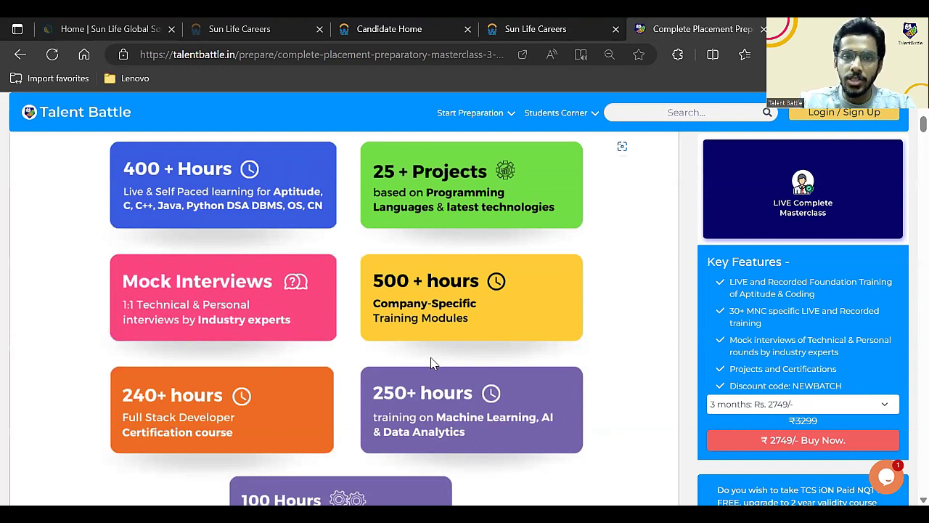
scroll(431, 362, down, 1)
scroll(430, 363, up, 3)
scroll(432, 363, down, 2)
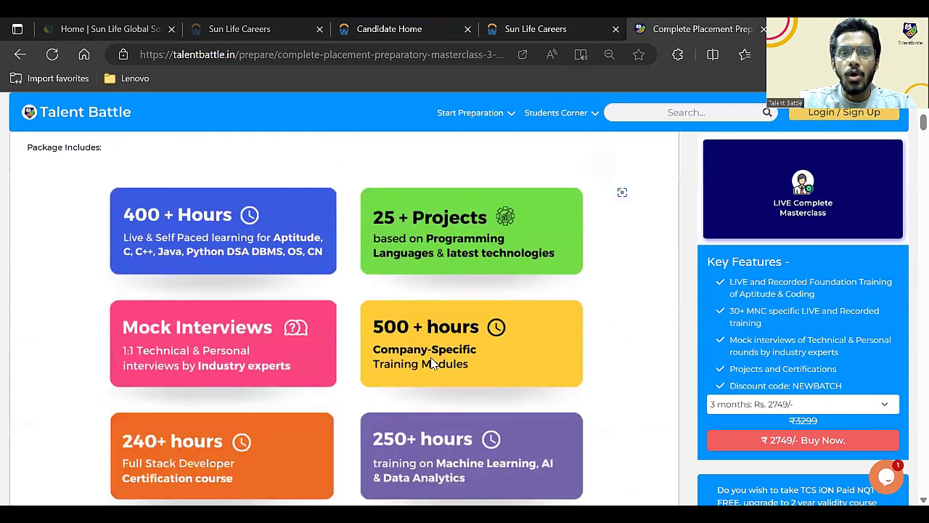
scroll(430, 363, down, 1)
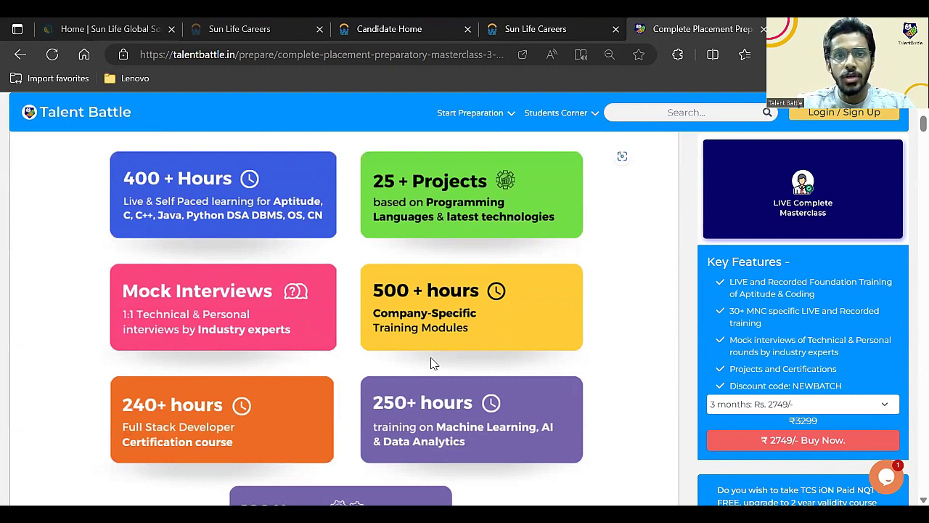
scroll(430, 363, down, 3)
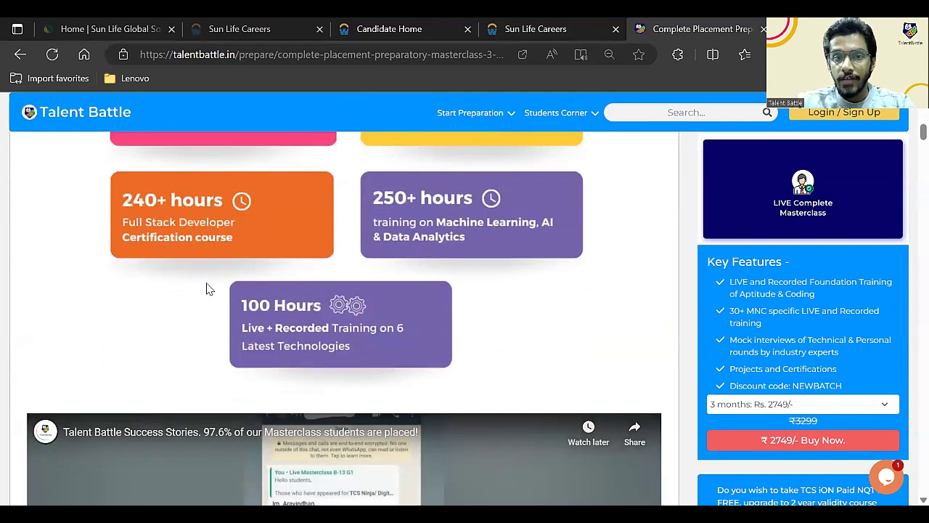
scroll(207, 289, down, 1)
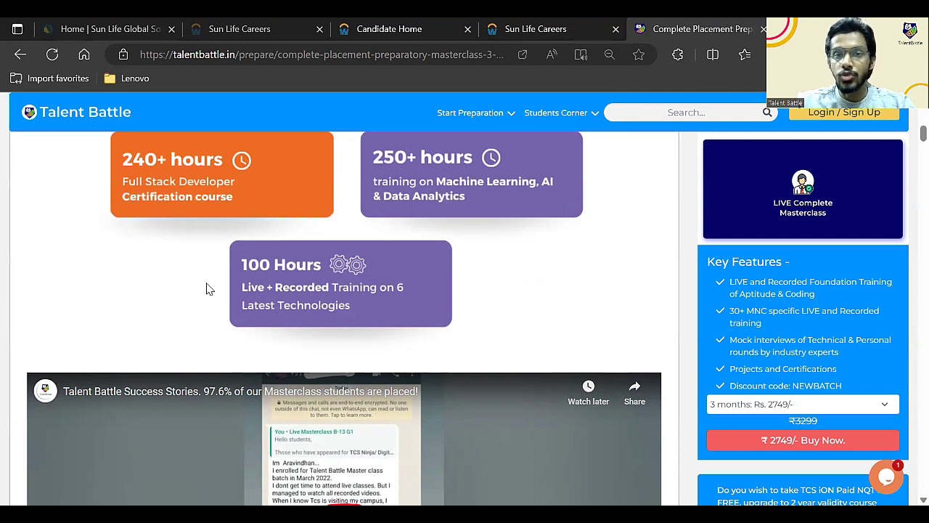
scroll(206, 289, down, 1)
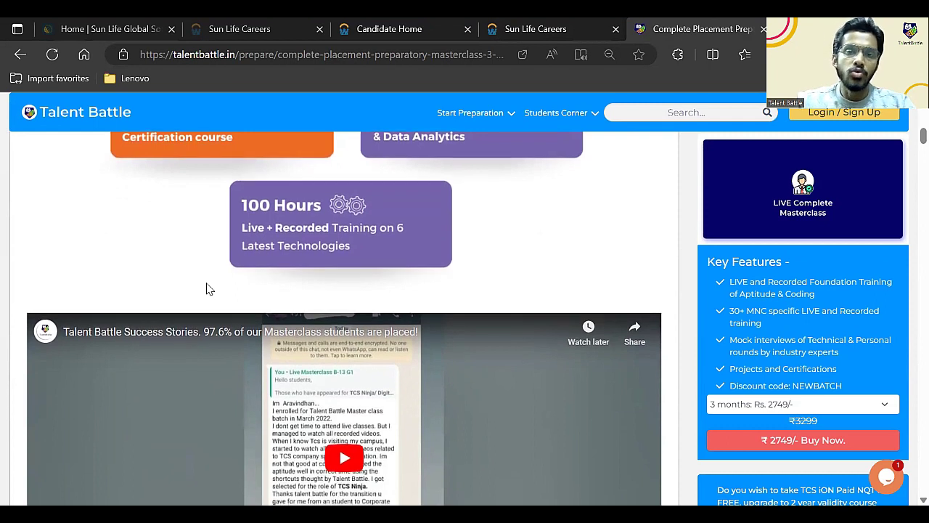
scroll(206, 289, down, 7)
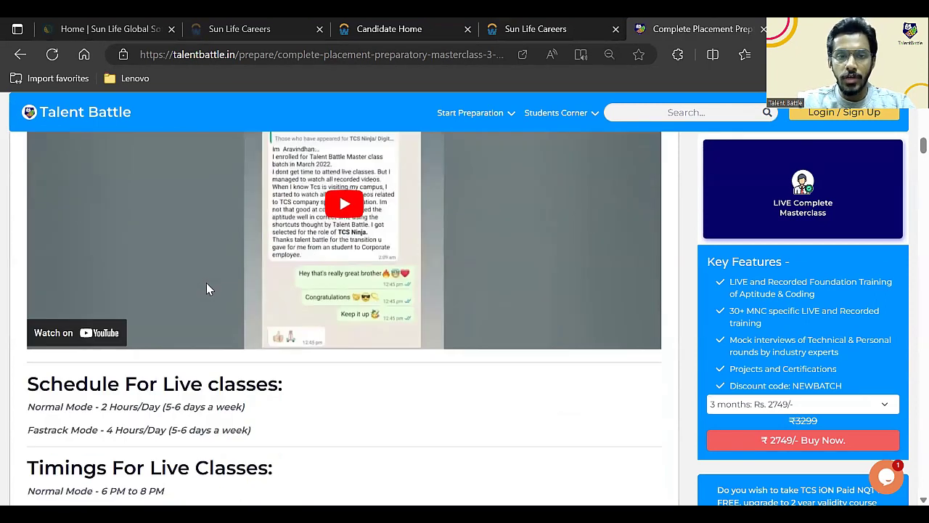
scroll(206, 289, up, 10)
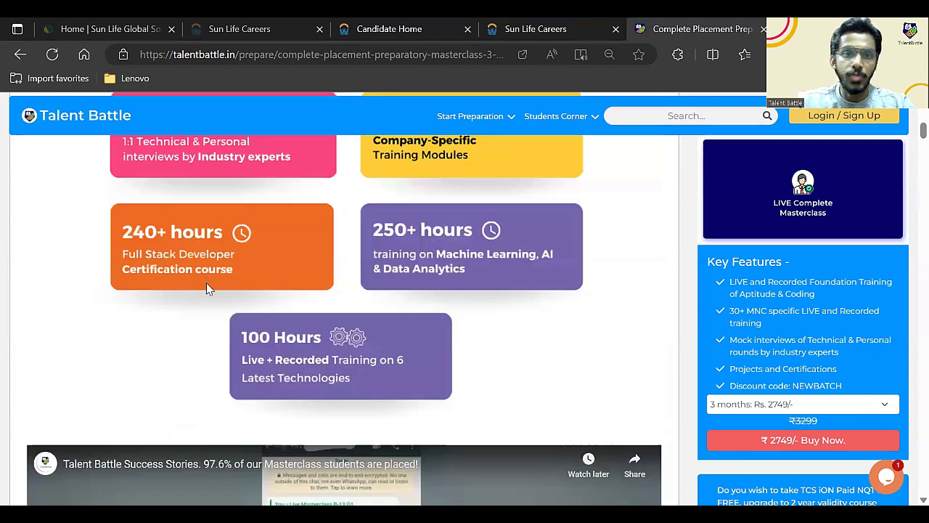
scroll(206, 289, down, 1)
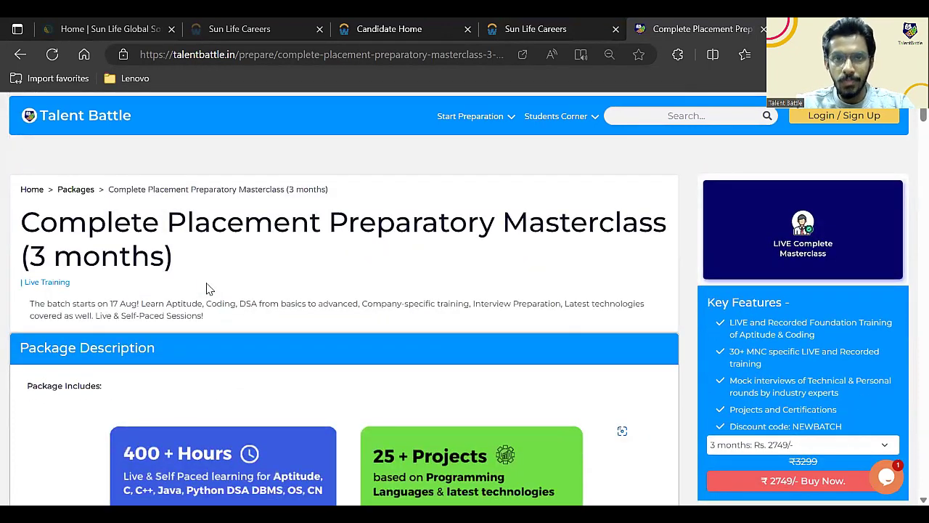
scroll(206, 289, down, 15)
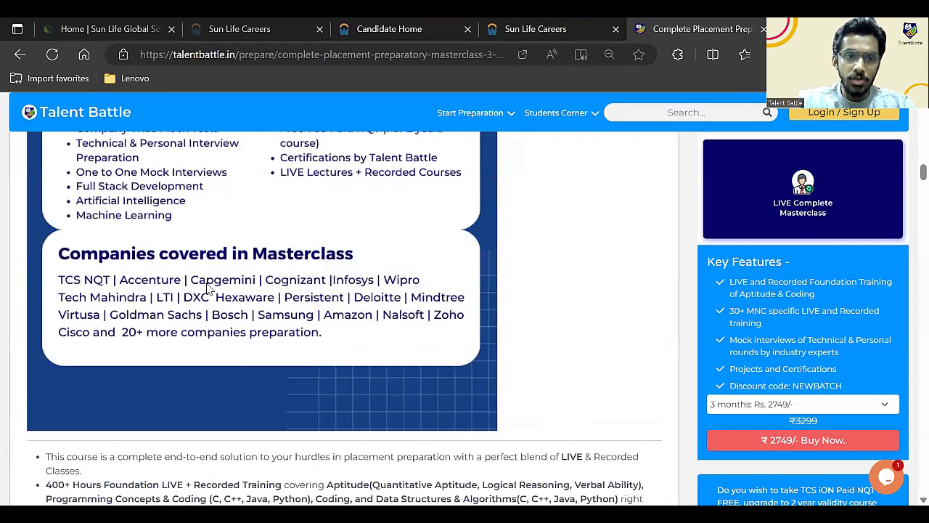
scroll(206, 289, down, 5)
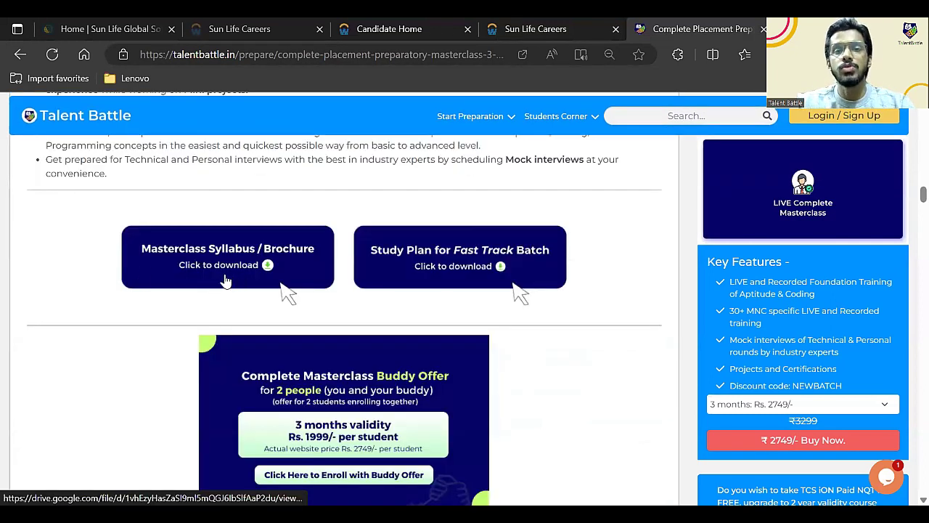
scroll(226, 281, down, 1)
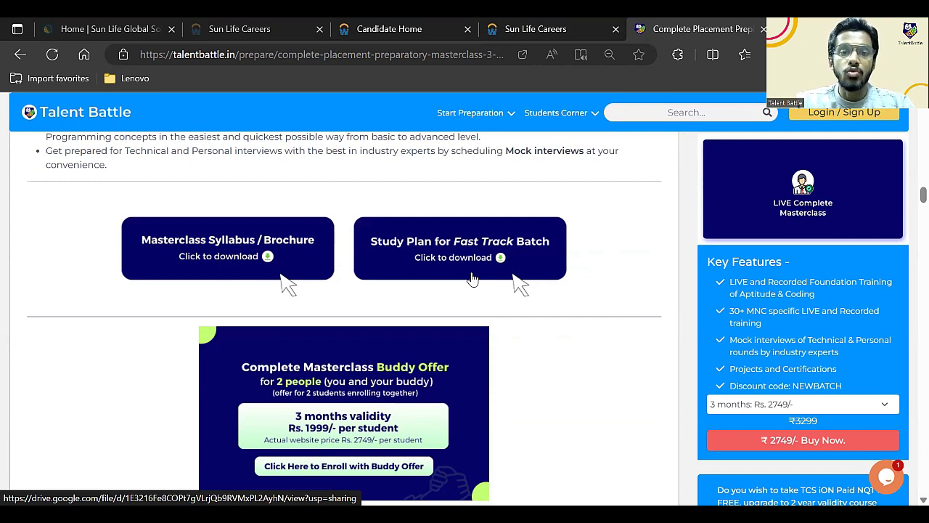
scroll(472, 279, up, 1)
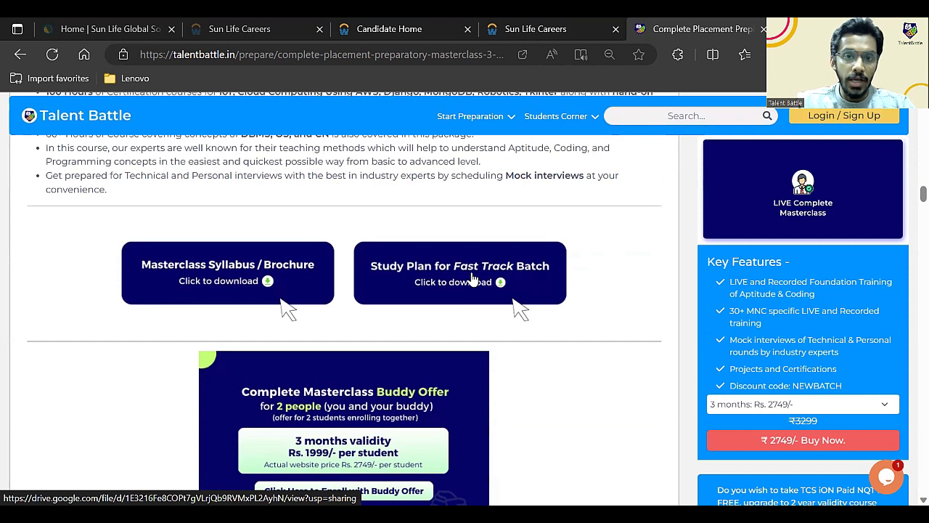
scroll(525, 321, down, 10)
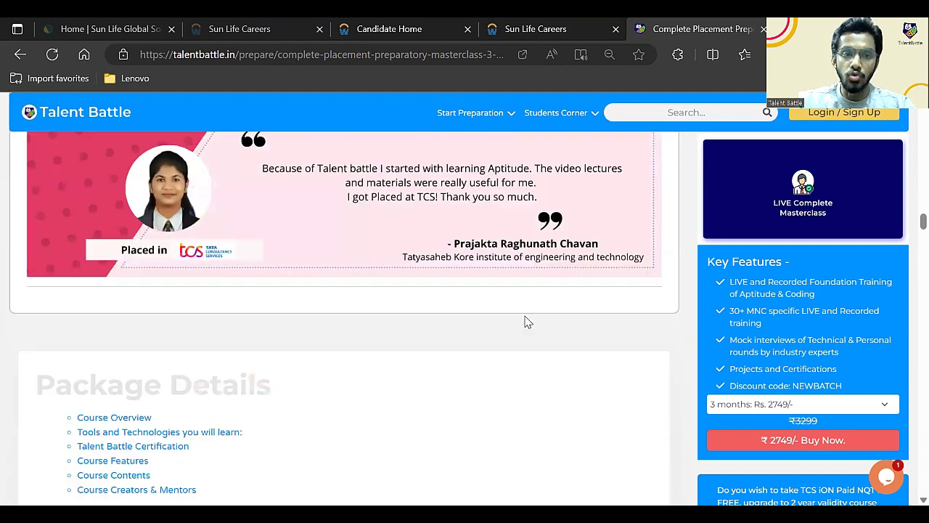
scroll(527, 322, down, 3)
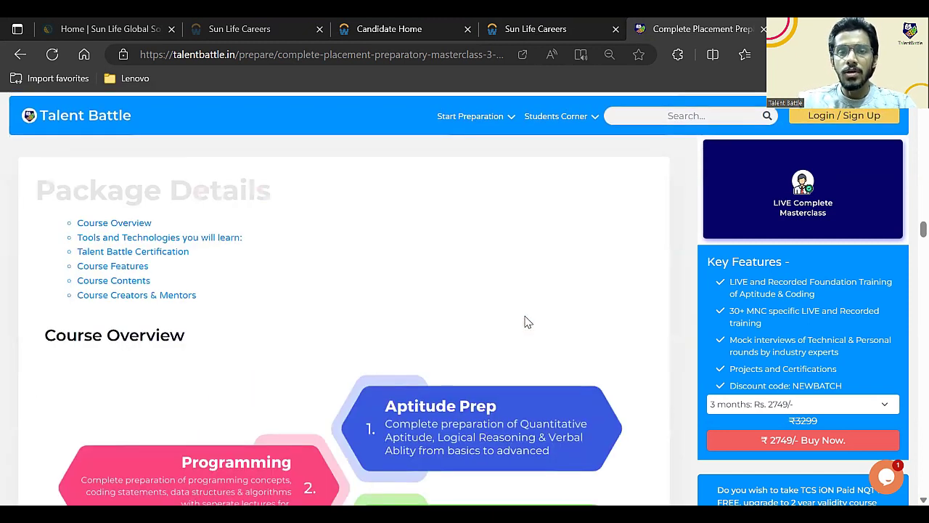